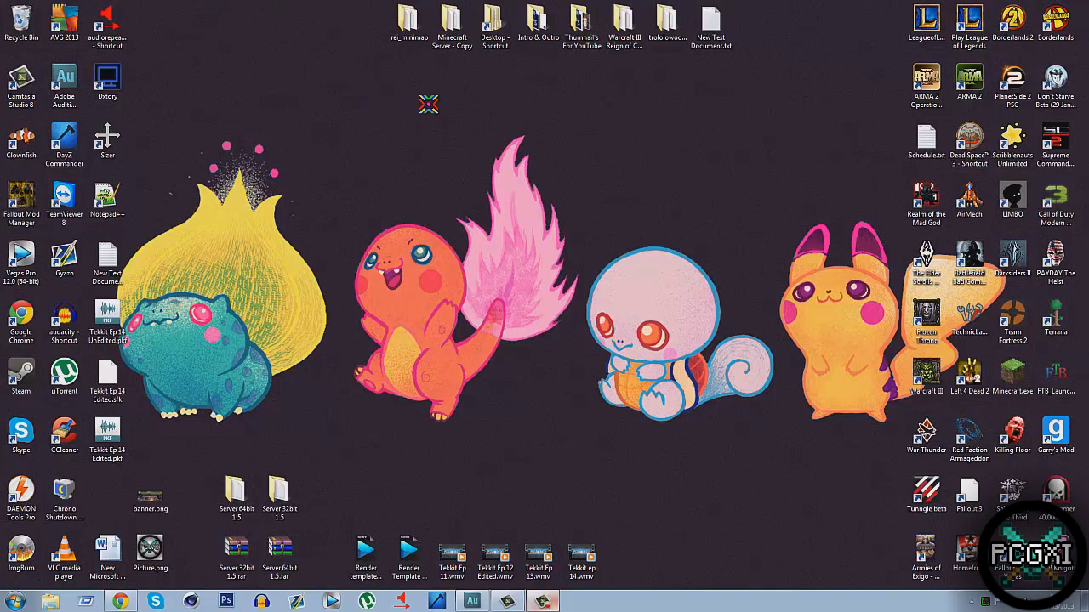
- Check the computer's system properties to confirm it runs a 64-bit operating system
left_click(12, 601)
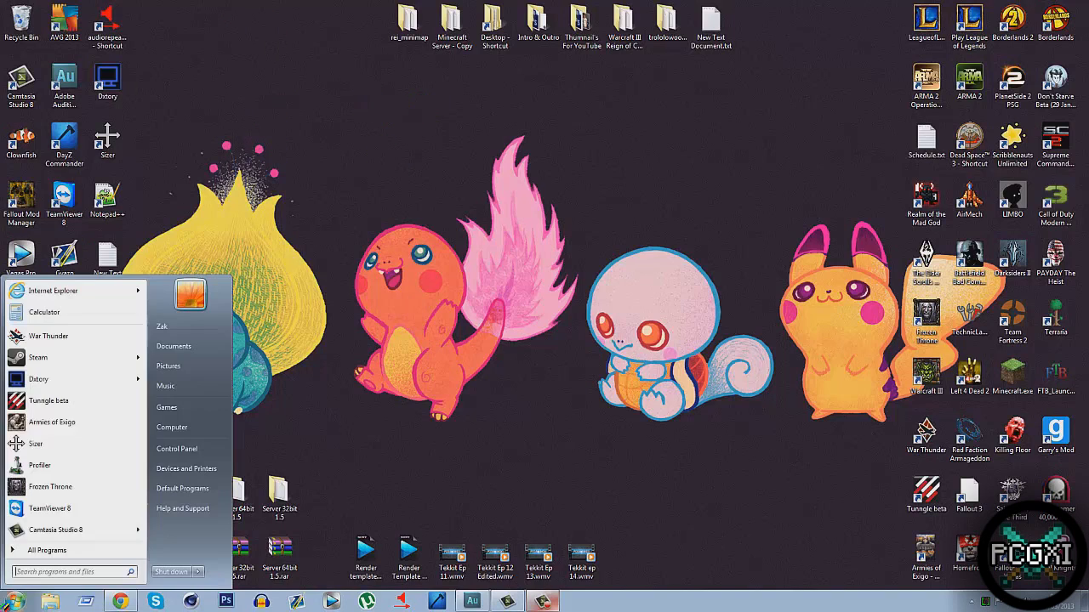
right_click(187, 428)
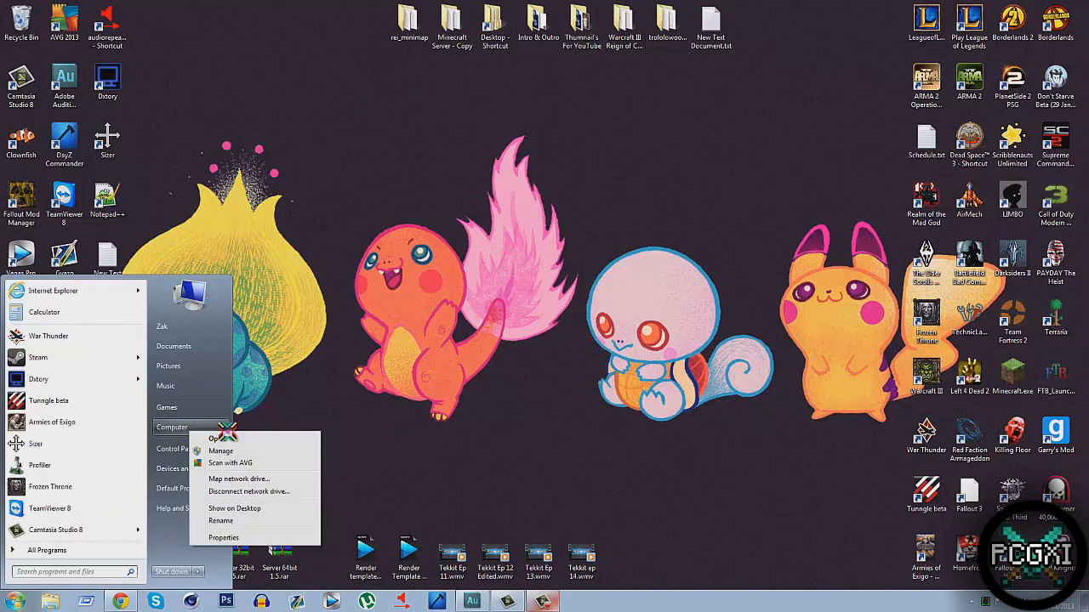
left_click(223, 534)
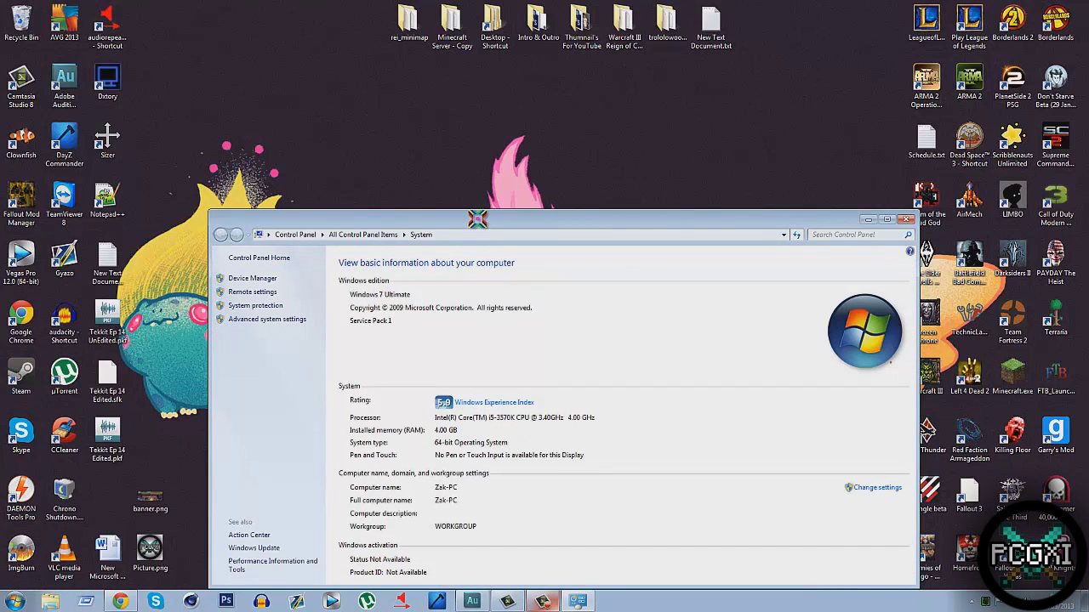
left_click_drag(478, 220, 420, 90)
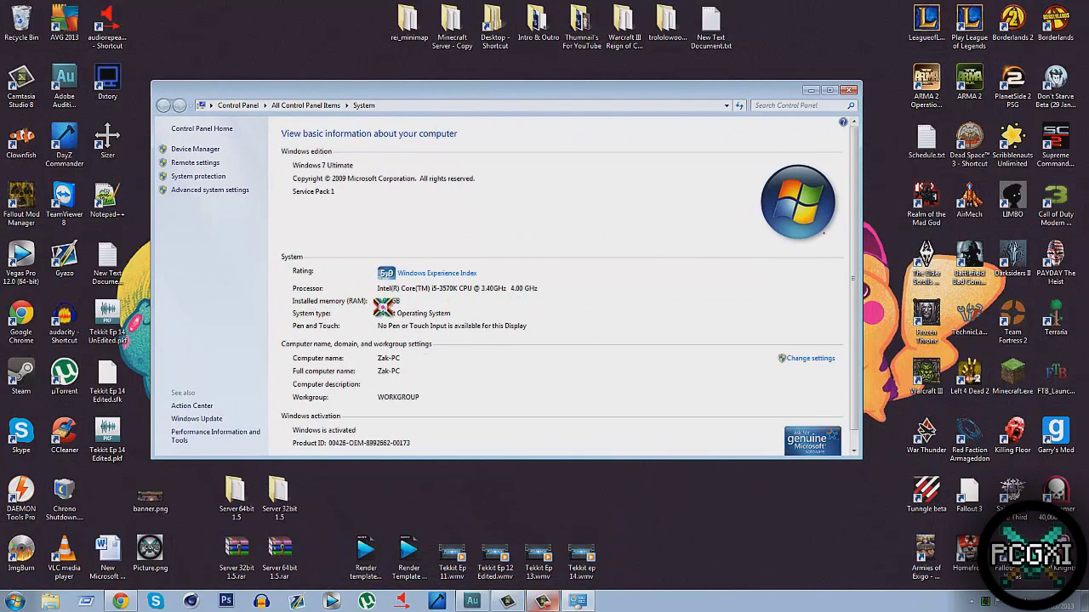
left_click(848, 89)
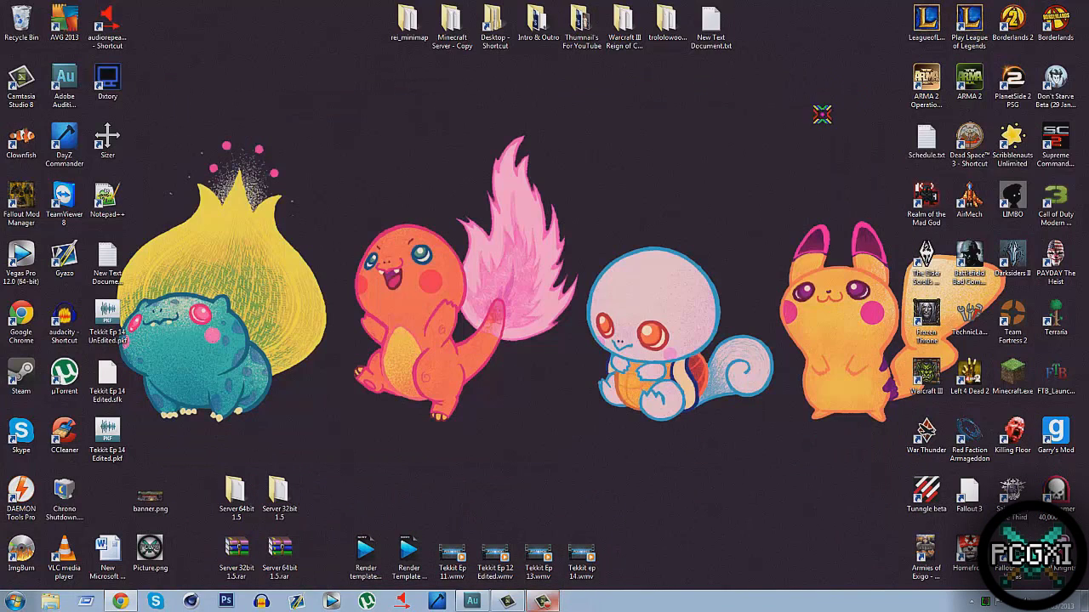
- Create a new text document on the desktop and open it in Notepad
right_click(677, 149)
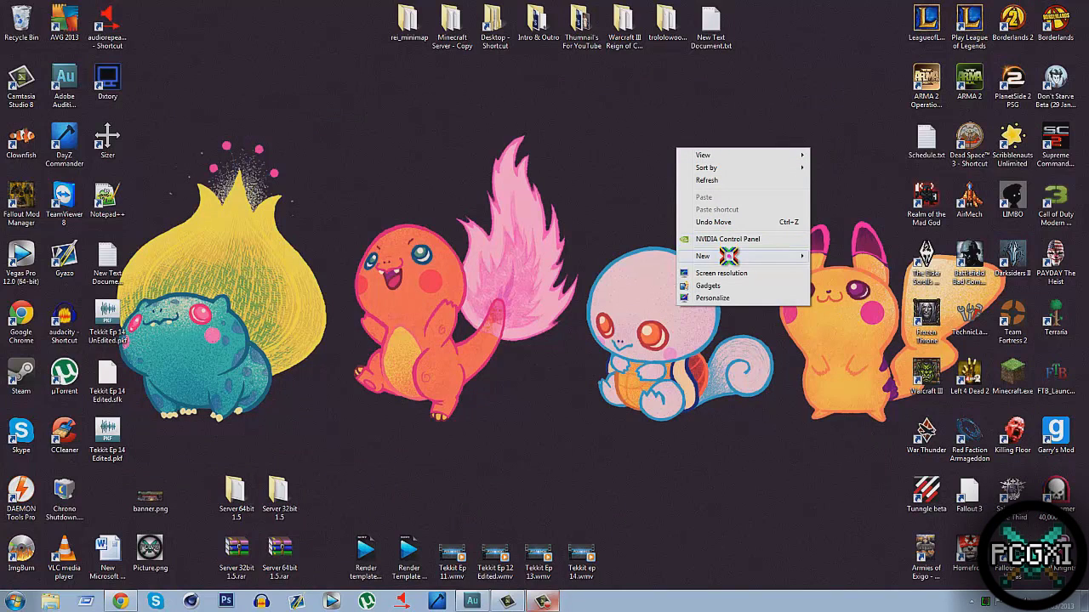
mouse_move(729, 256)
left_click(838, 398)
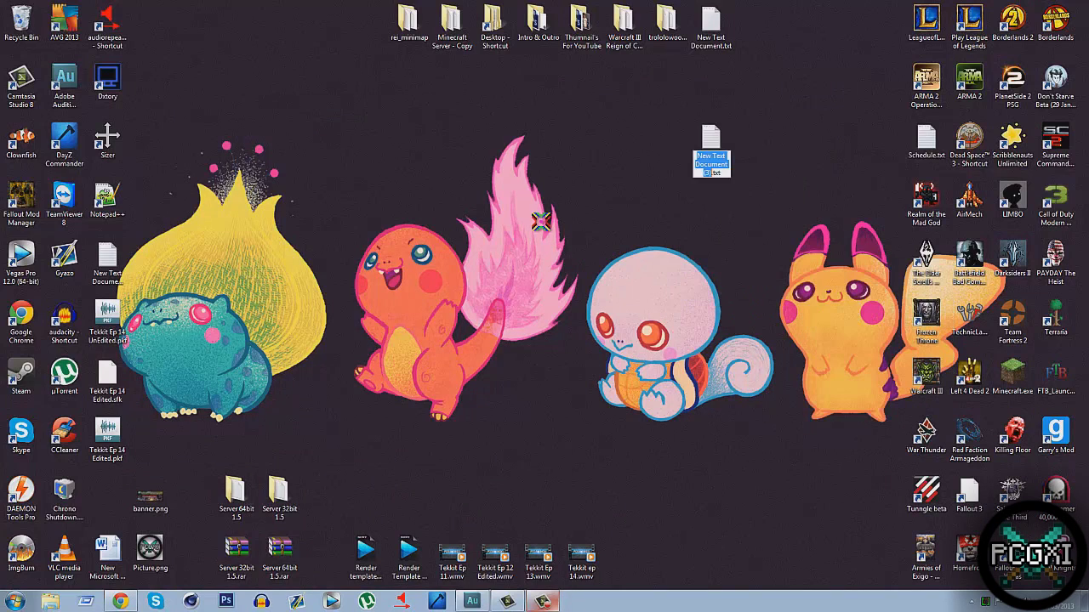
left_click(699, 159)
double_click(699, 159)
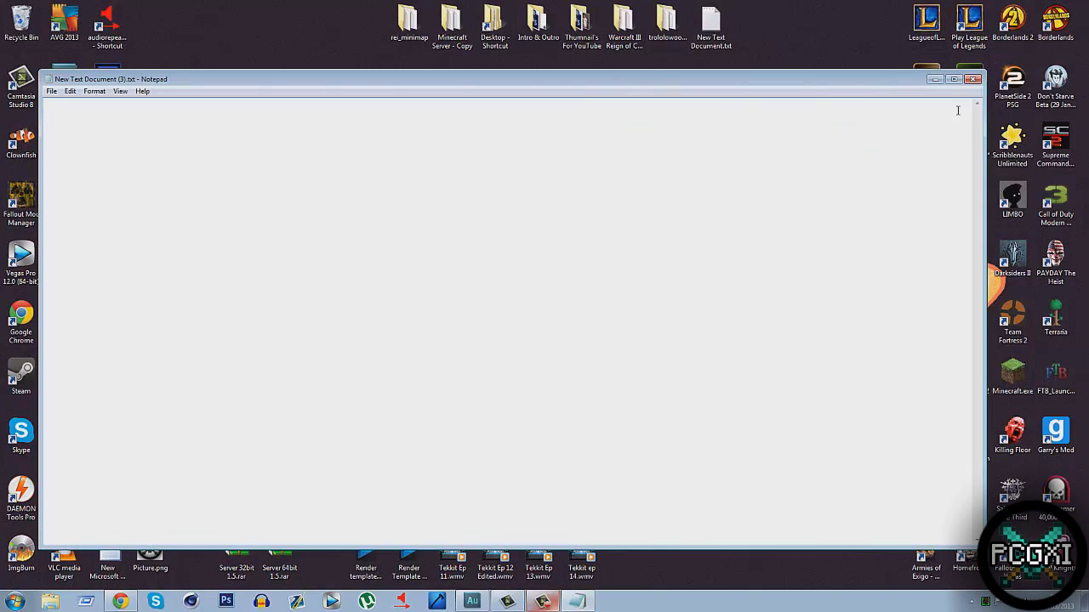
- Shrink the Notepad note and place it at the desktop's top-right corner
left_click_drag(984, 166, 402, 196)
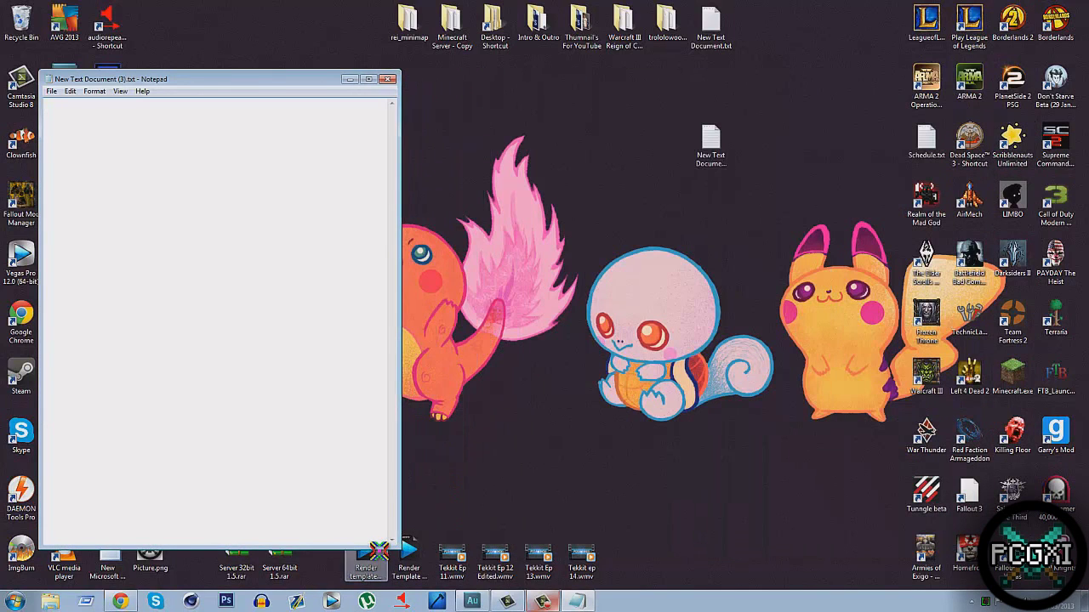
left_click_drag(379, 547, 336, 262)
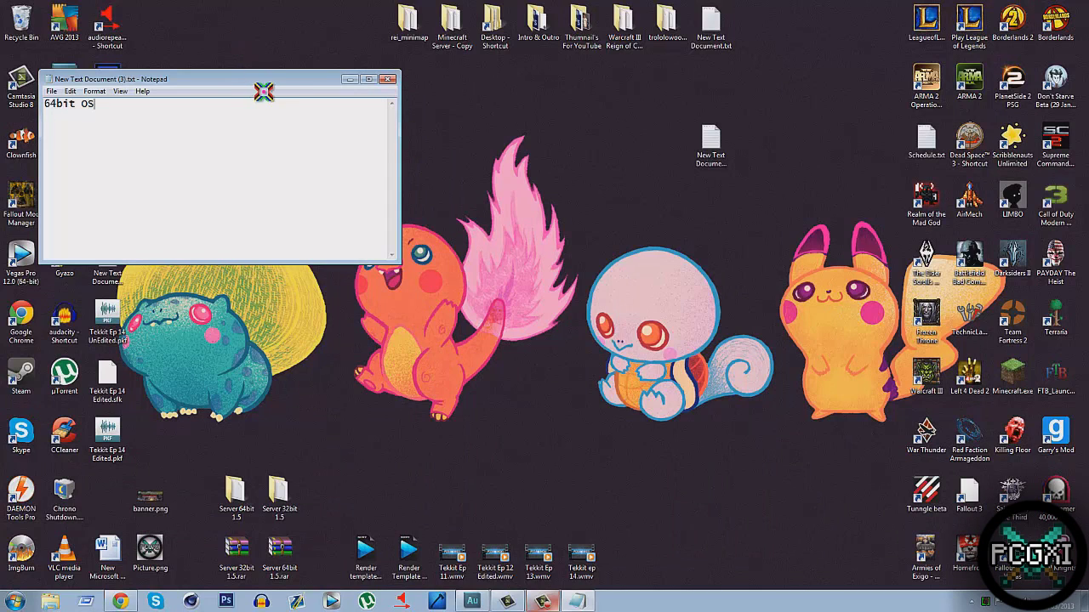
left_click_drag(320, 77, 1005, 12)
left_click(15, 602)
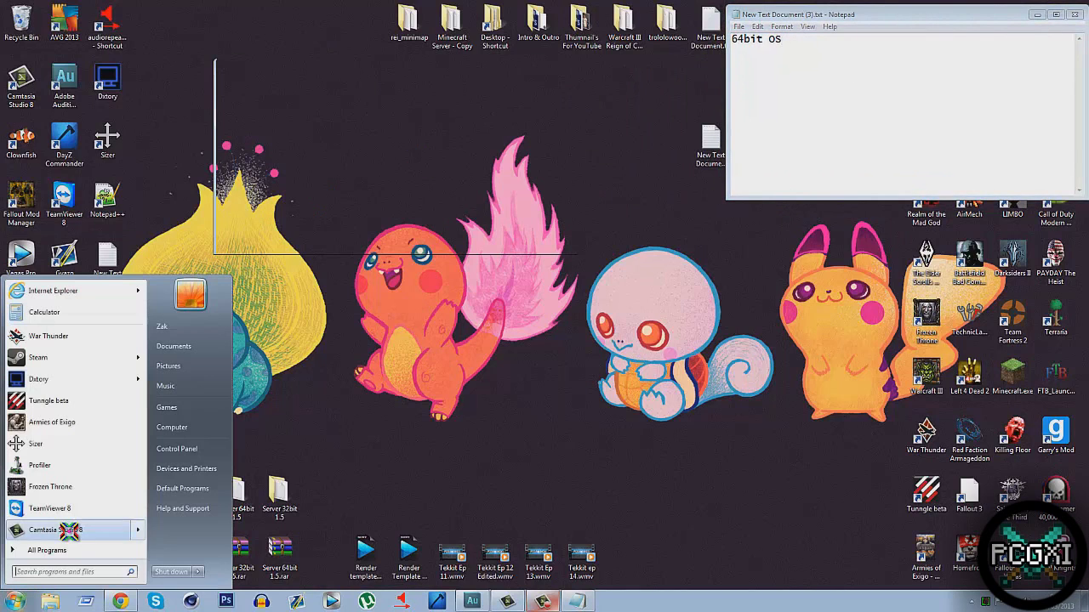
left_click(177, 448)
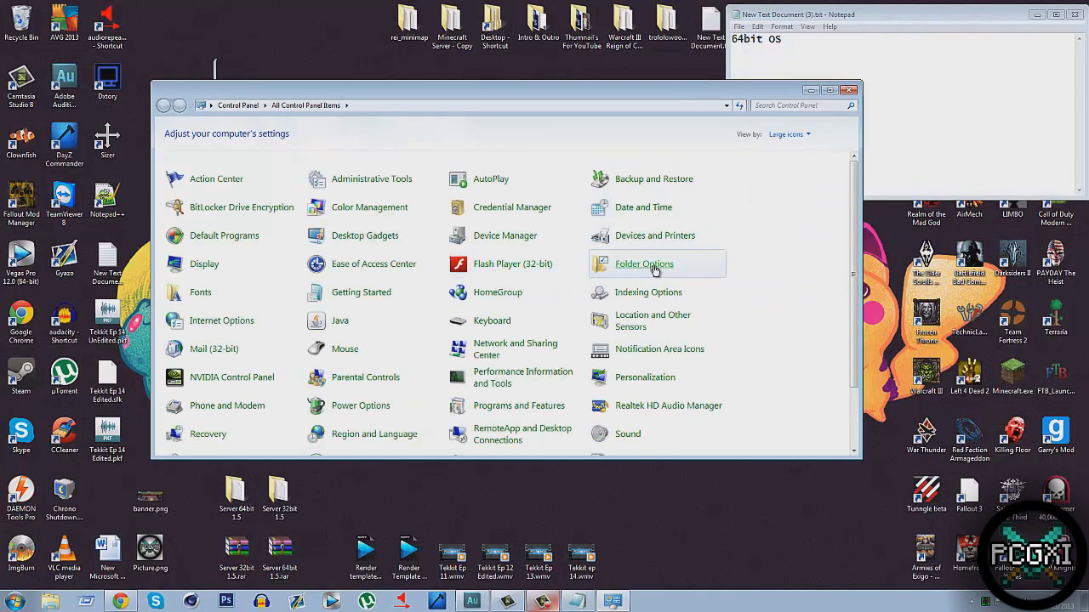
left_click(654, 268)
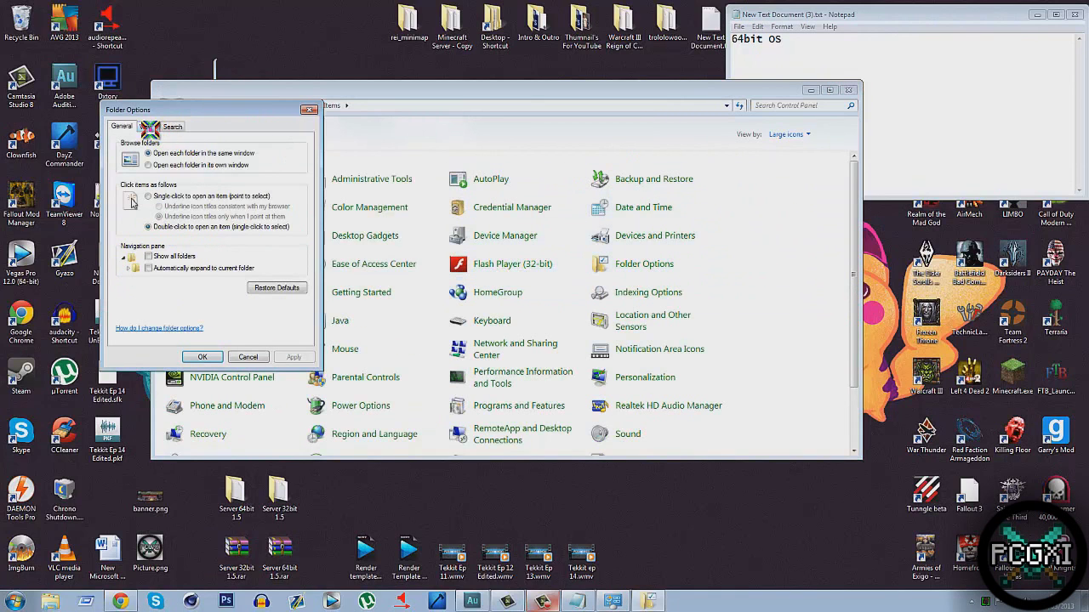
left_click(143, 128)
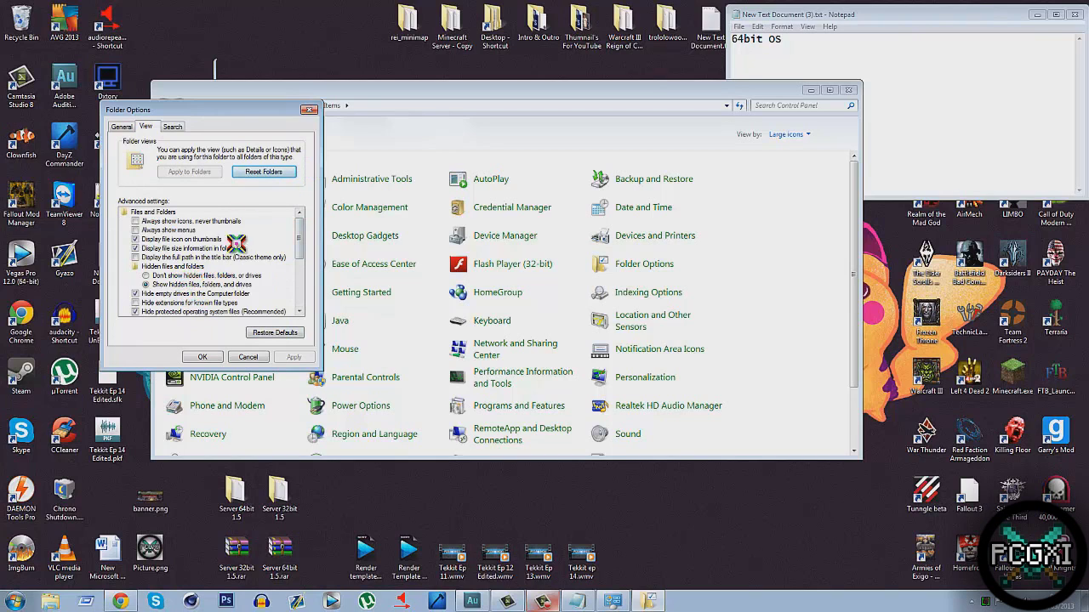
left_click(311, 110)
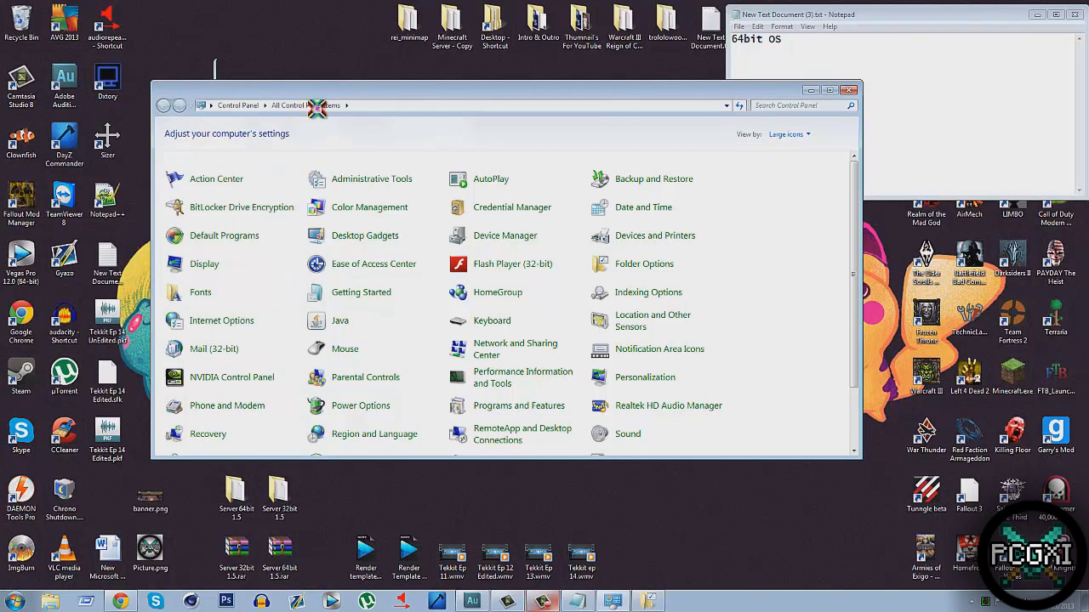
left_click(854, 90)
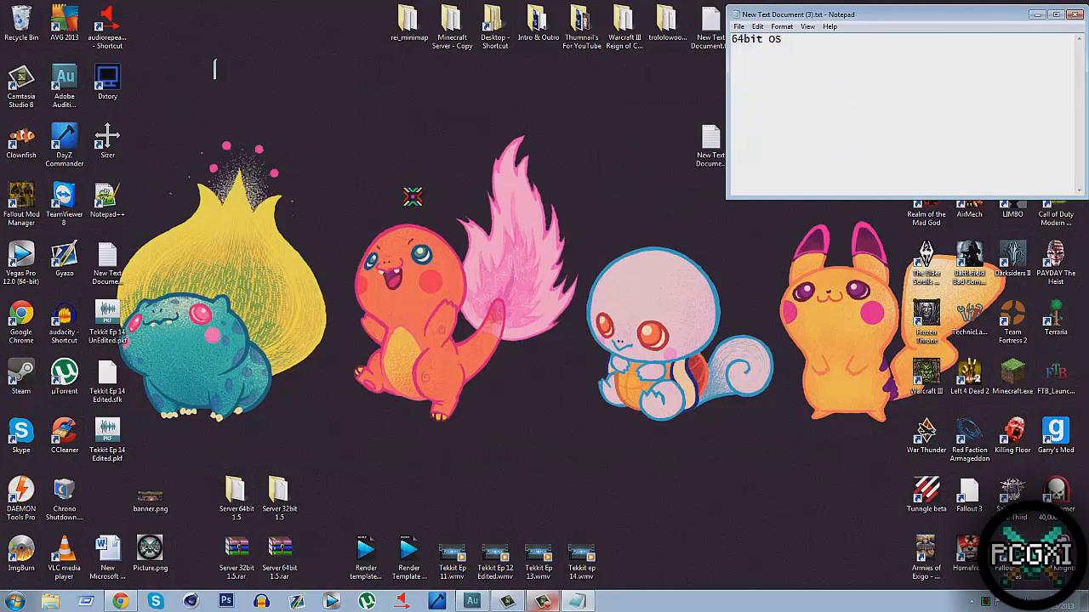
- Create a desktop folder named Server and position it beside the Notepad note
right_click(384, 150)
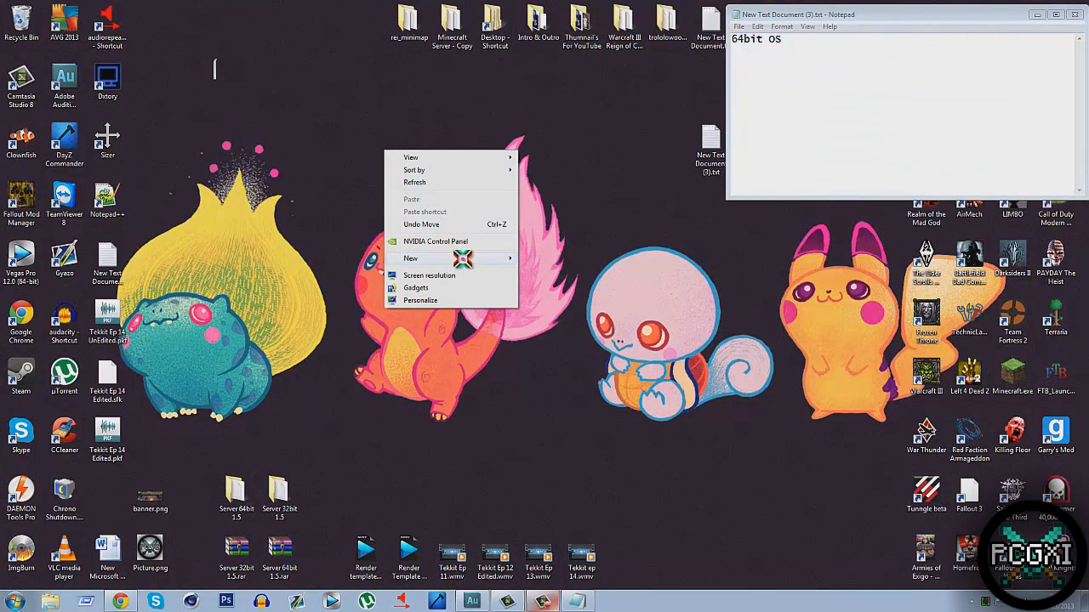
mouse_move(490, 259)
left_click(551, 259)
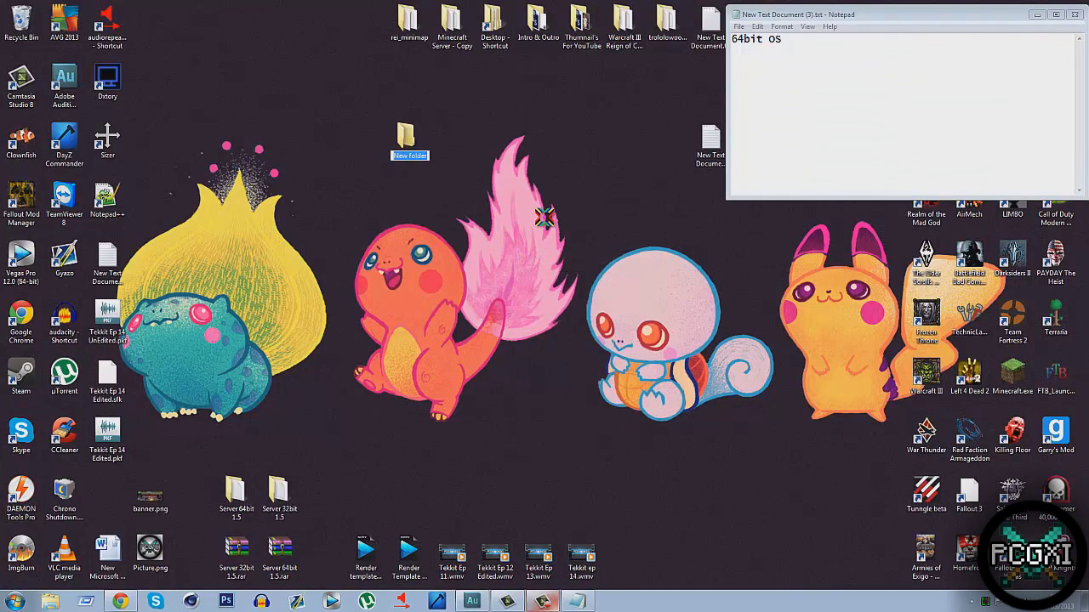
key("Return")
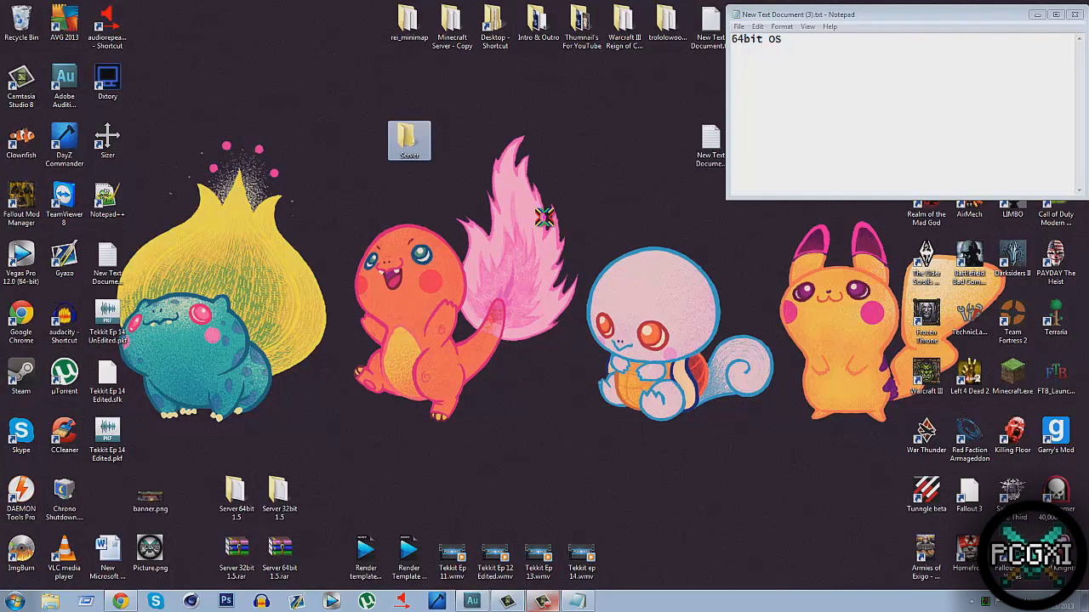
left_click_drag(407, 143, 363, 203)
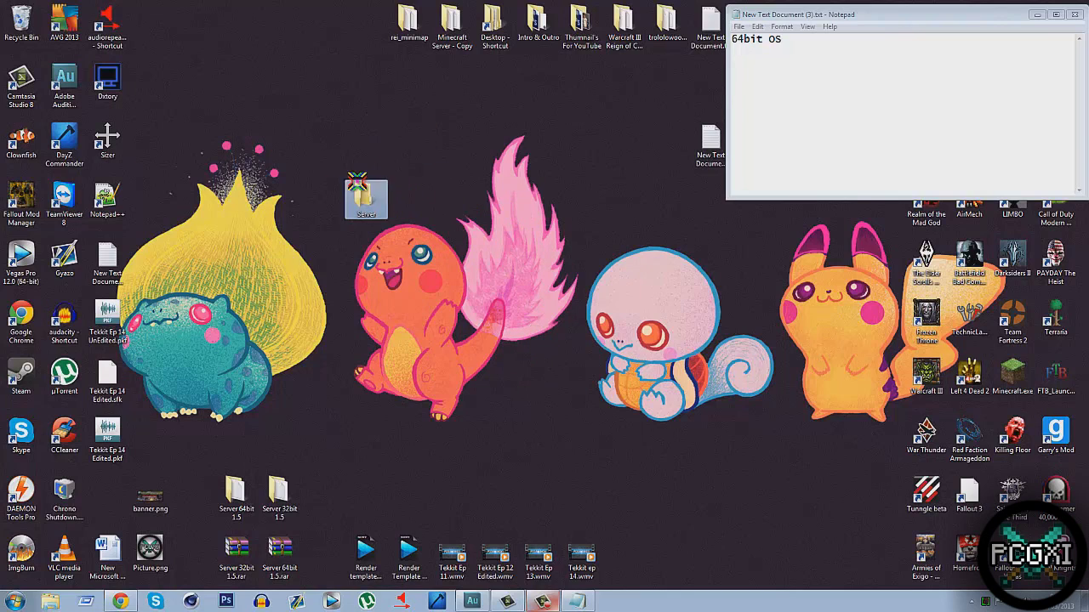
left_click_drag(295, 113, 432, 286)
left_click(483, 349)
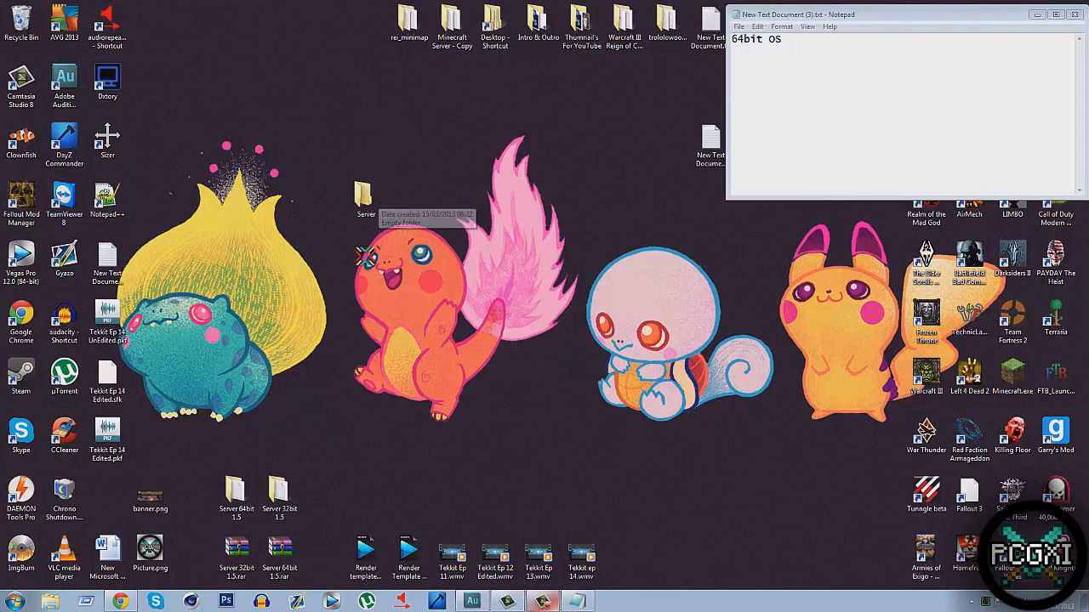
- Open the JRE download page on Java SE Downloads and accept the 7u17 licence agreement
left_click(124, 602)
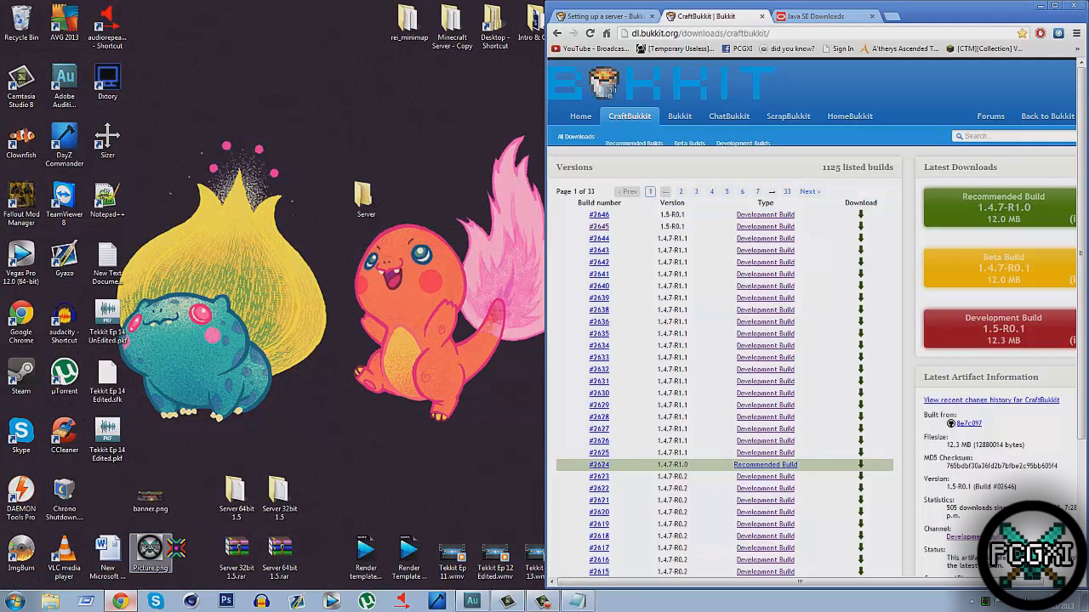
left_click(804, 16)
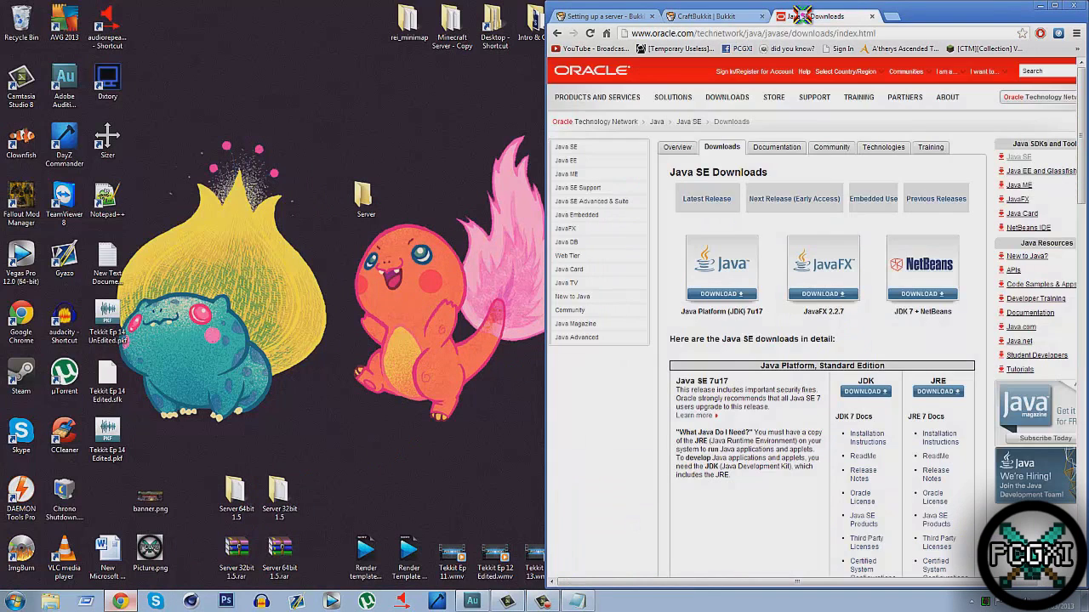
left_click(933, 392)
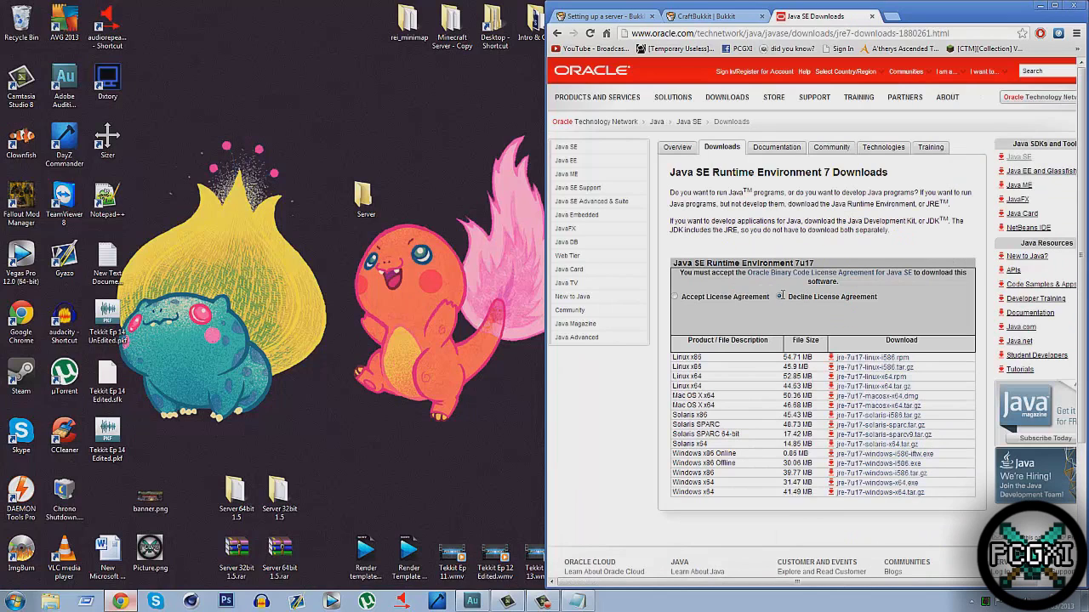
left_click(674, 296)
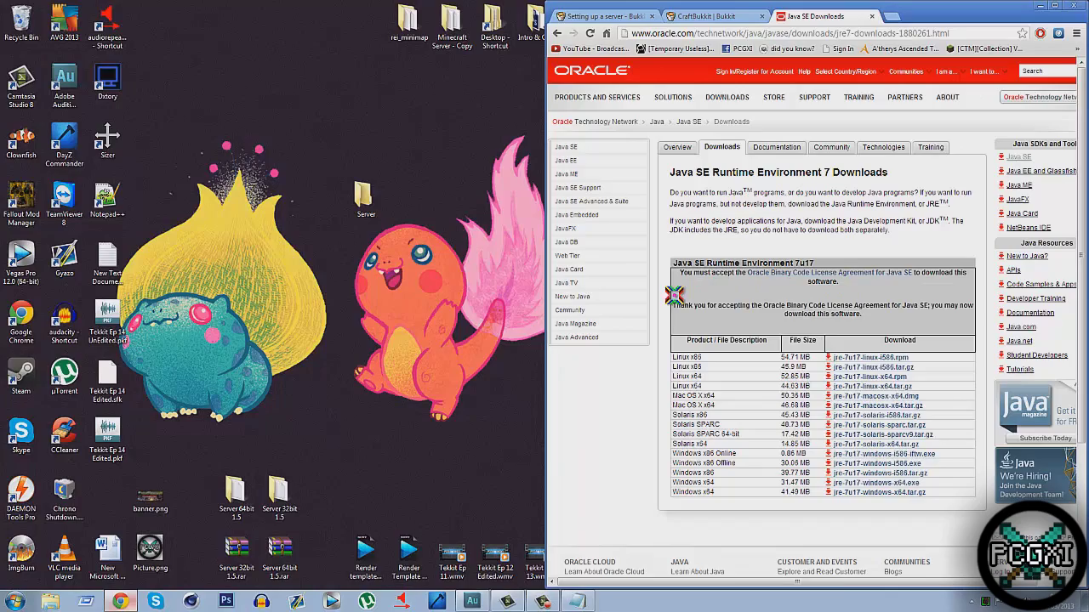
- Point out the Windows x64 JRE download row, then close the Java SE Downloads page
left_click_drag(915, 10, 468, 26)
left_click_drag(787, 41, 732, 41)
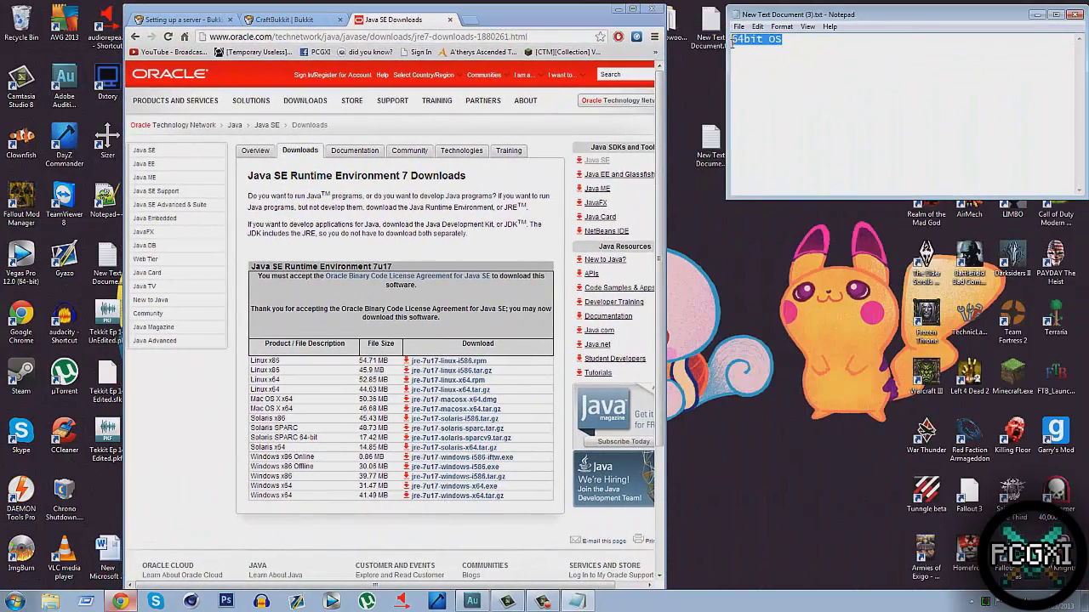
left_click(347, 507)
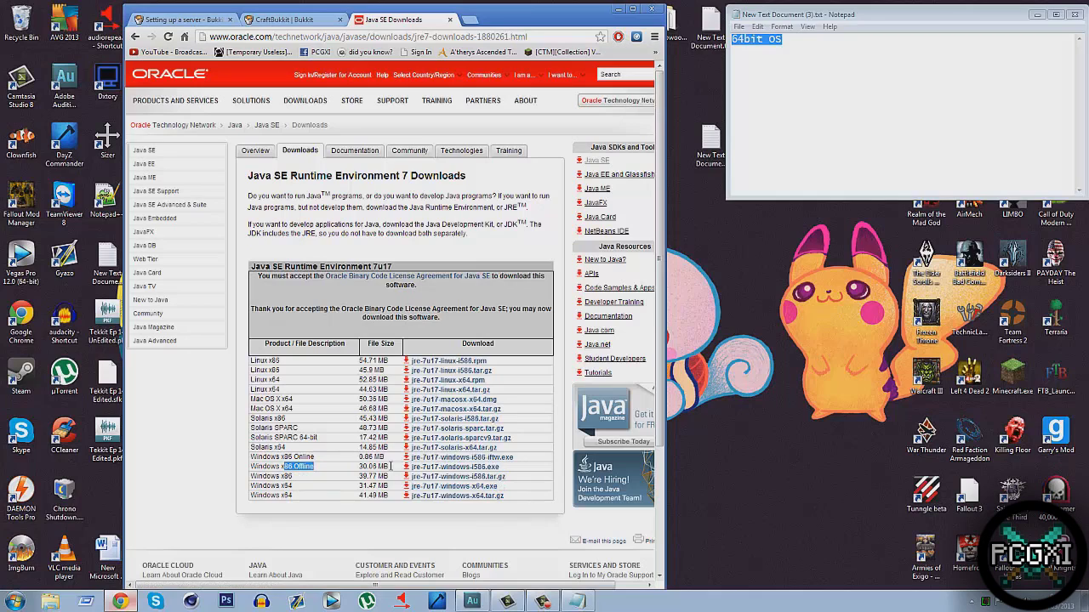
left_click_drag(305, 466, 344, 470)
left_click_drag(255, 487, 495, 392)
left_click_drag(456, 235, 445, 211)
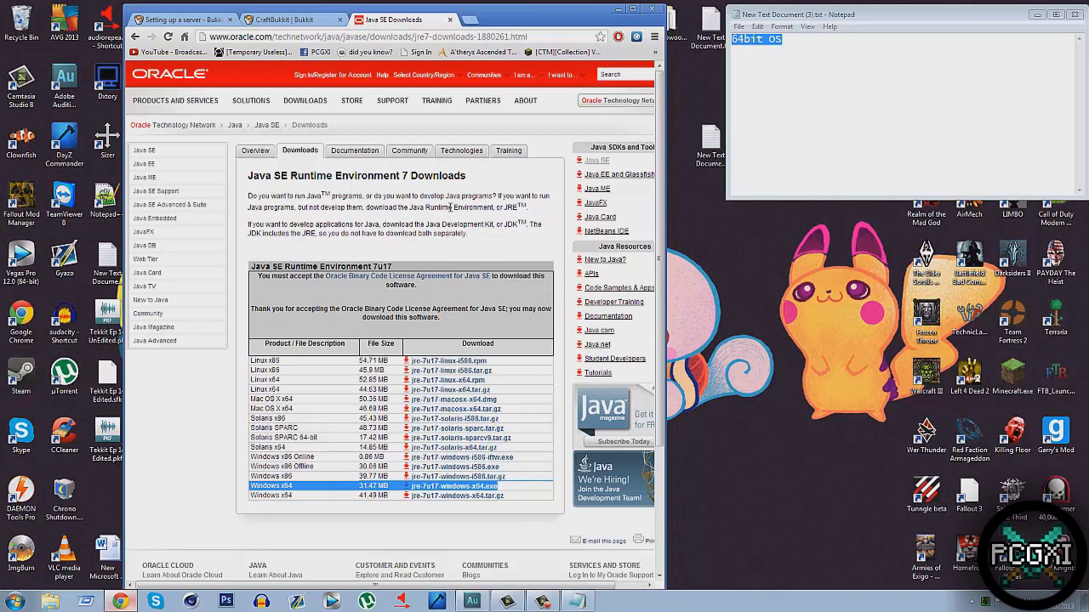
left_click(451, 207)
left_click(451, 19)
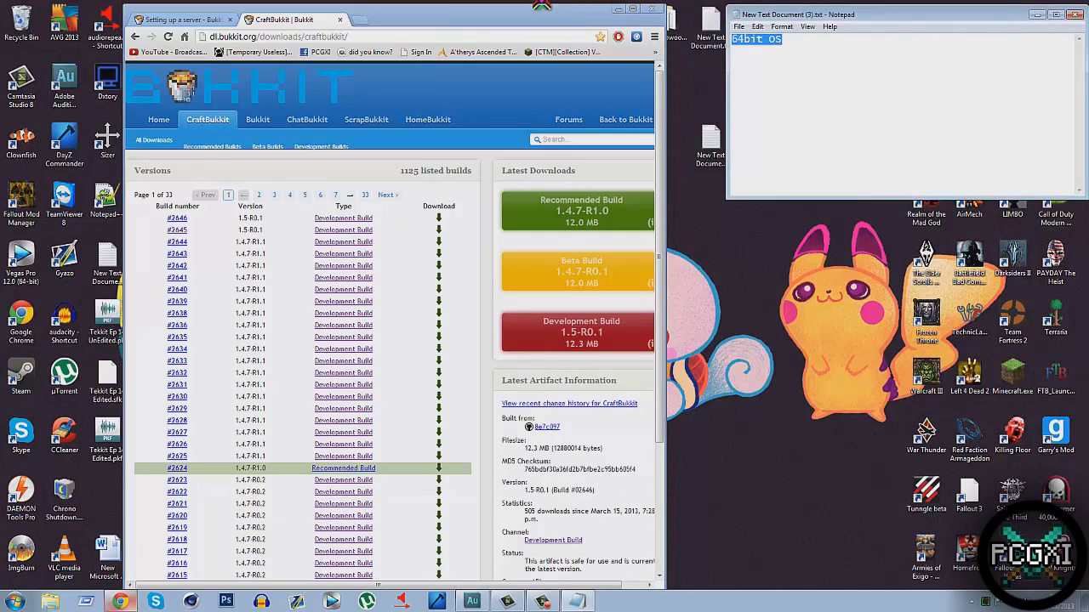
- Move the browser to the right half and open build #2646's download page
left_click(1037, 14)
left_click_drag(523, 14, 1088, 62)
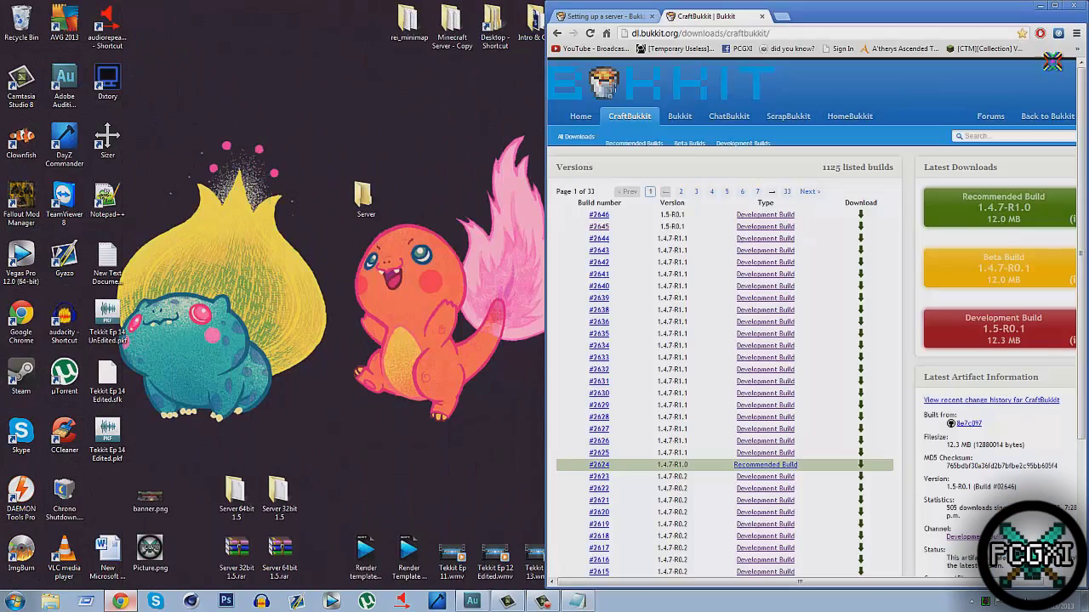
left_click(632, 221)
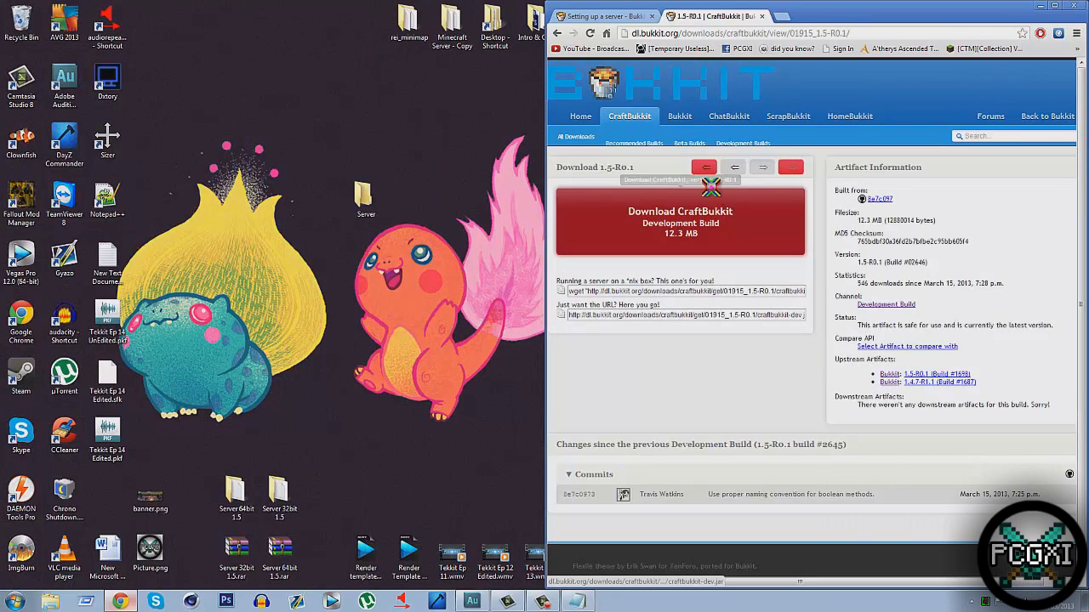
- Start saving the 1.5-R0.1 craftbukkit.jar to the Desktop, then cancel the download
left_click(703, 223)
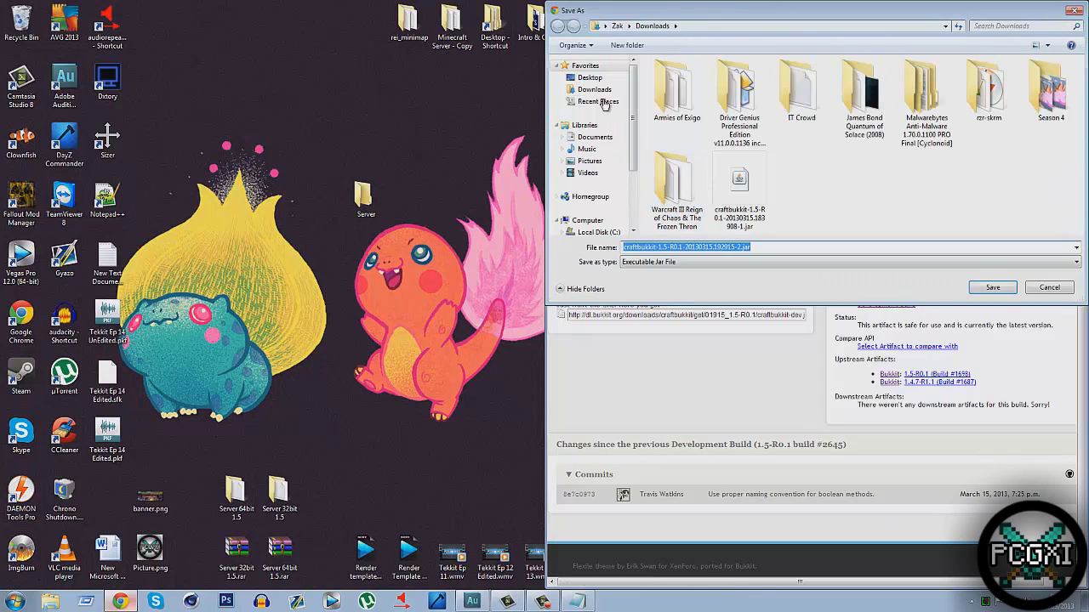
left_click(598, 79)
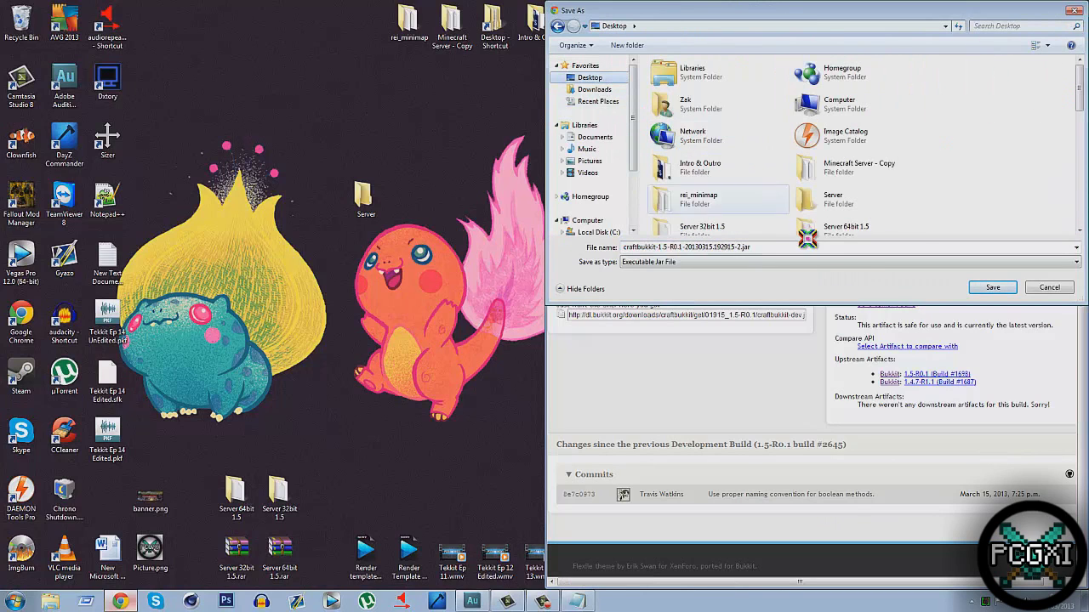
left_click(775, 245)
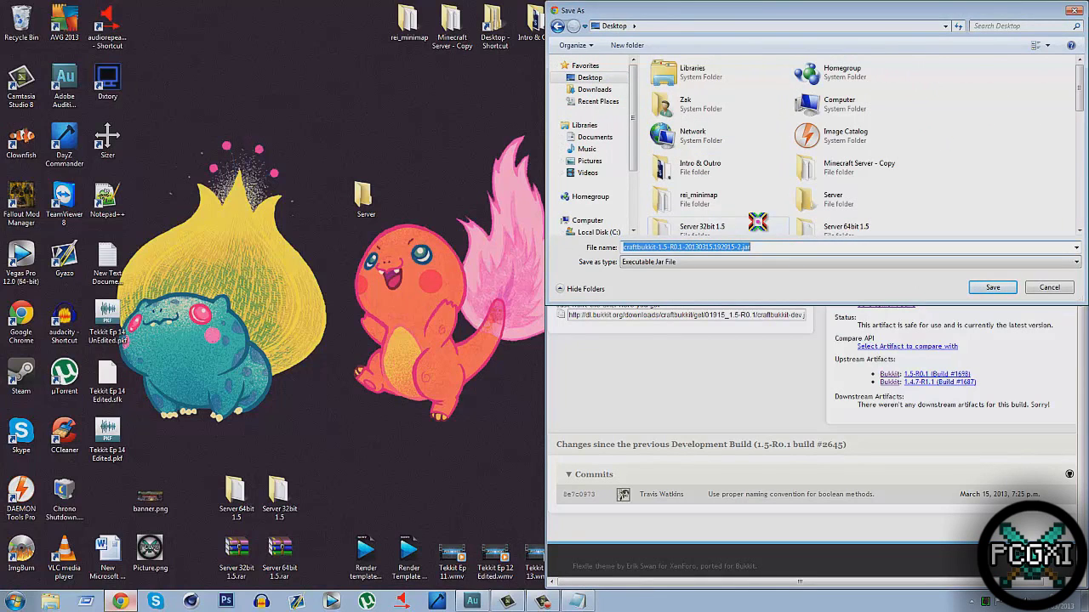
type("craftbukkit")
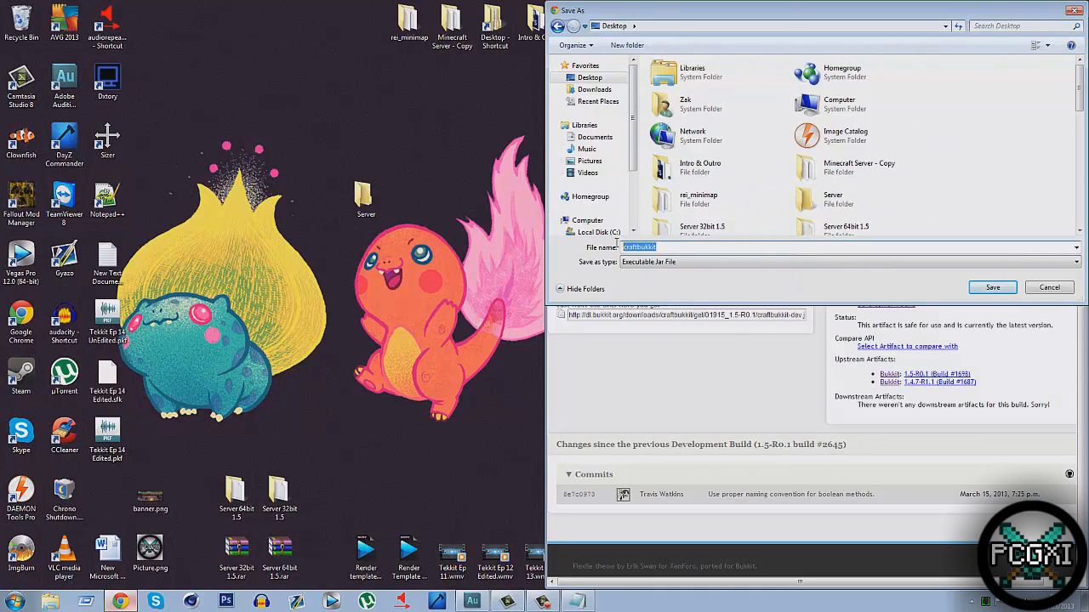
left_click(977, 290)
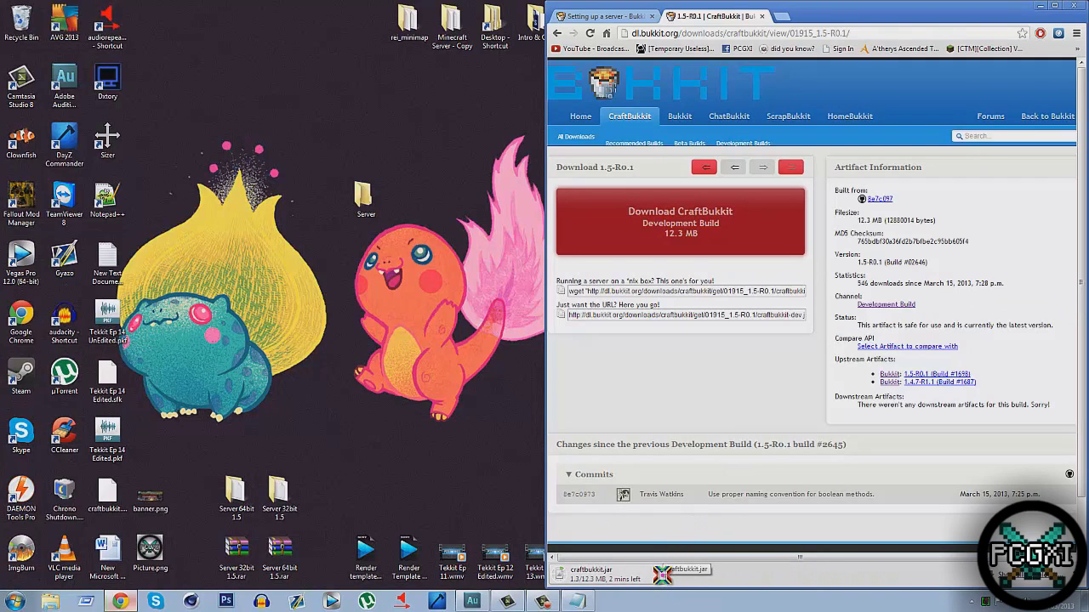
right_click(660, 570)
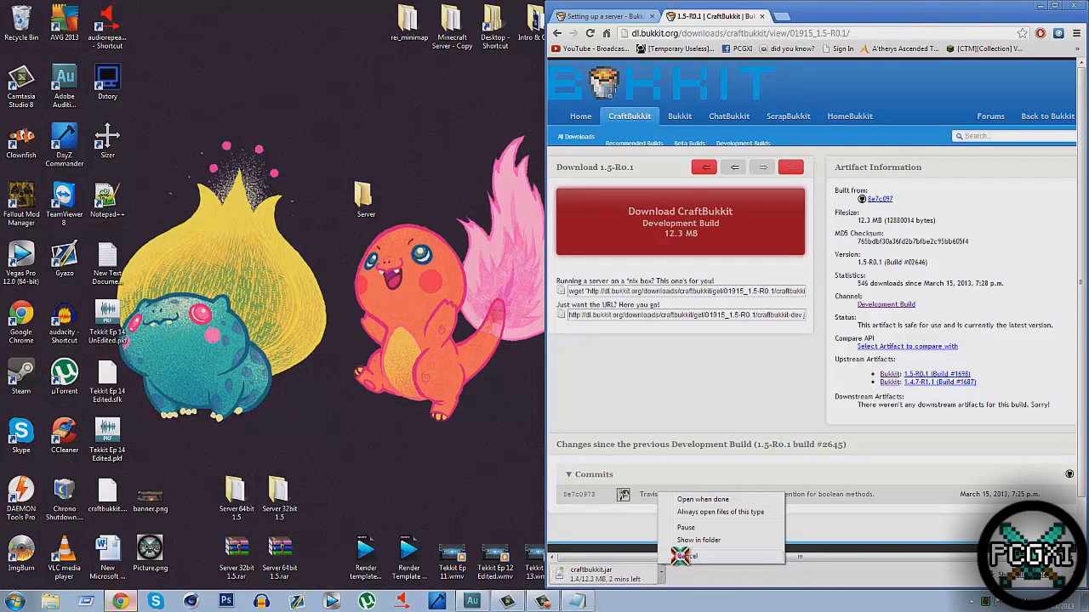
left_click(687, 556)
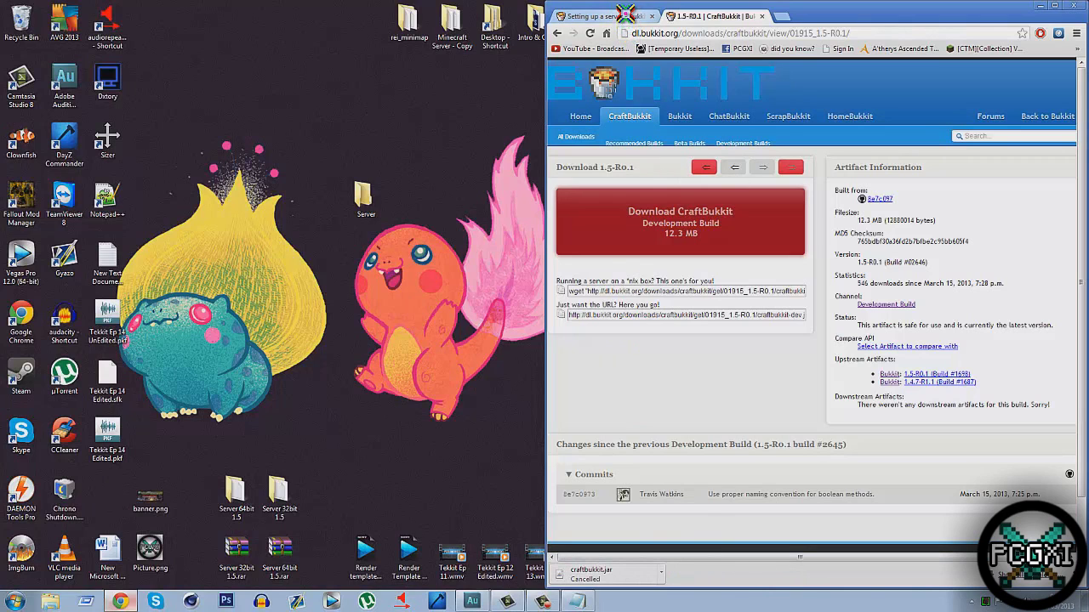
- Move craftbukkit.jar from the Server 32bit 1.5 folder into the Server folder and open it
double_click(279, 494)
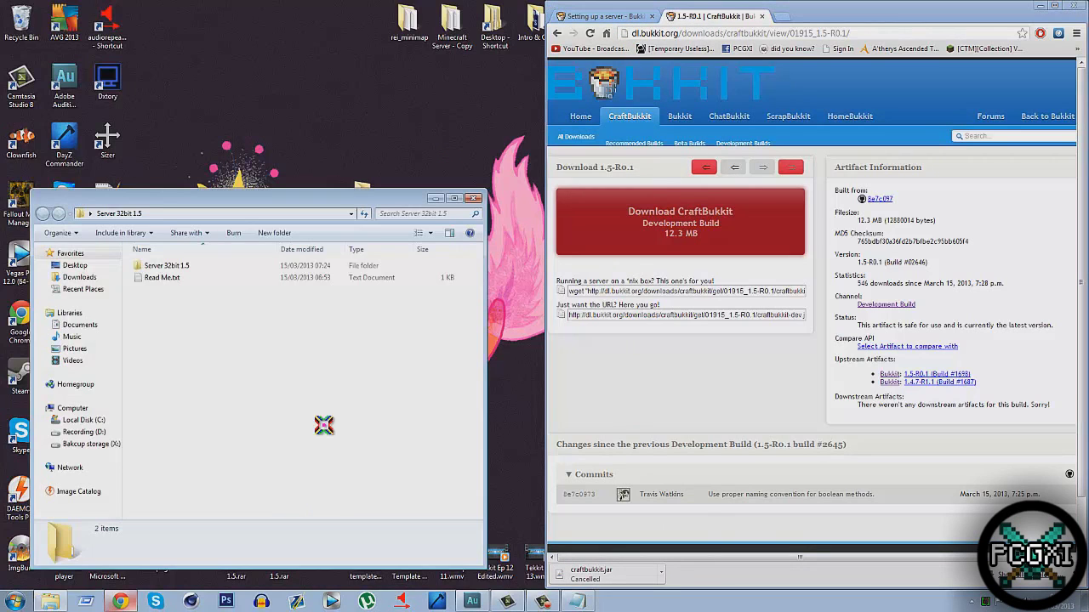
left_click(158, 268)
double_click(157, 268)
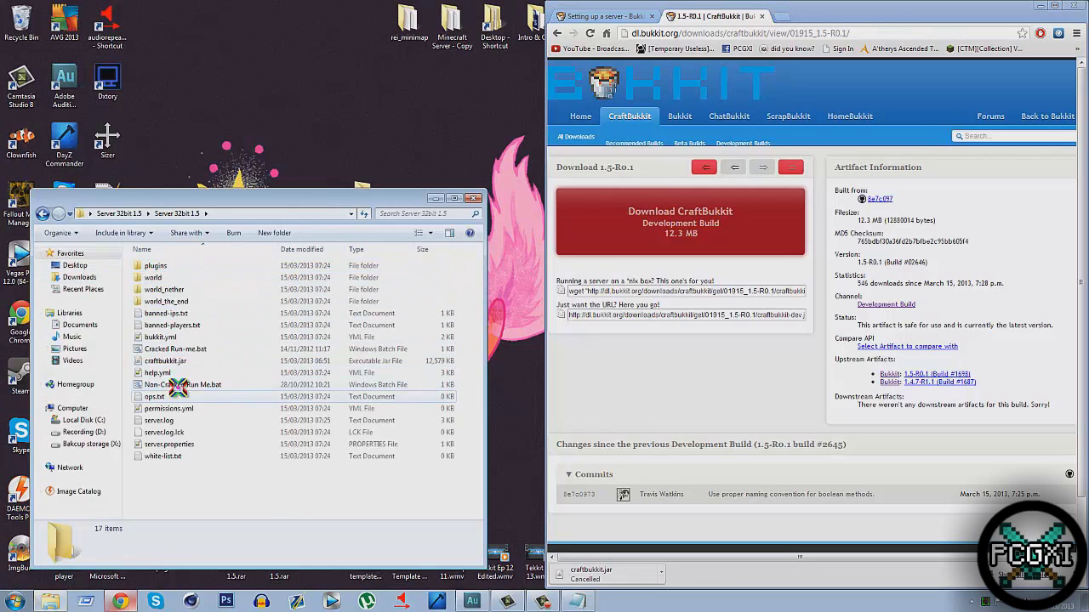
left_click_drag(205, 361, 193, 95)
left_click(470, 200)
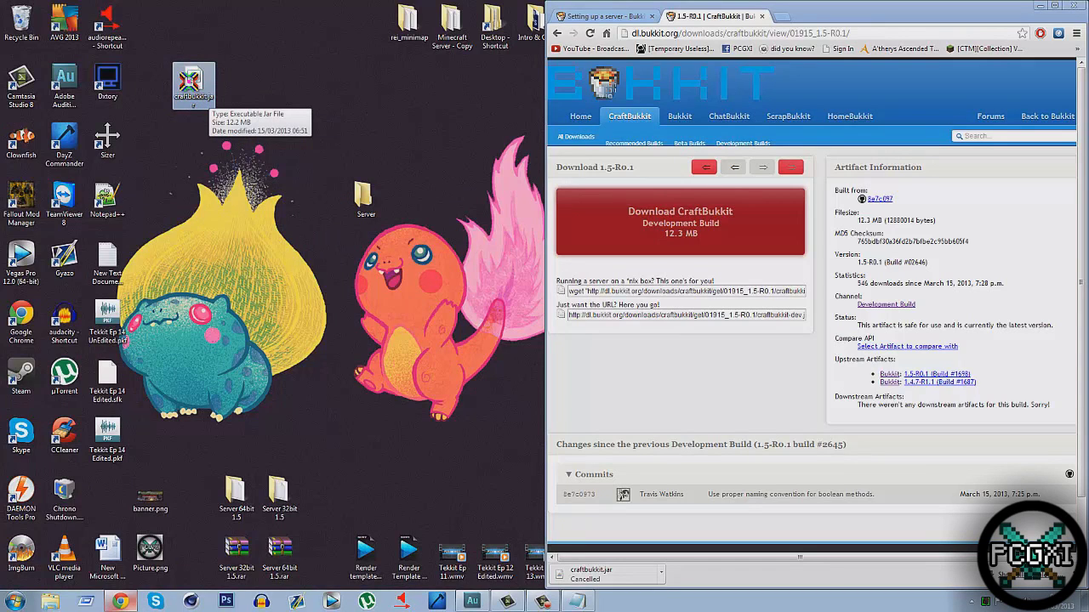
left_click_drag(192, 85, 377, 211)
double_click(366, 200)
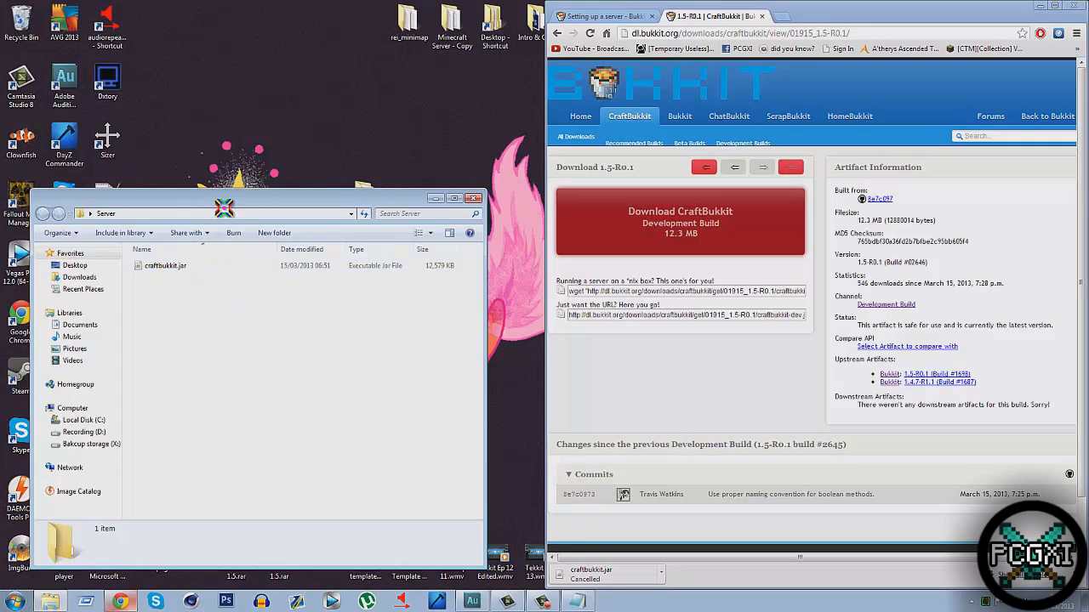
left_click_drag(224, 208, 243, 146)
- Create New Text Document.txt in the Server folder and open it in Notepad, docked left
right_click(224, 254)
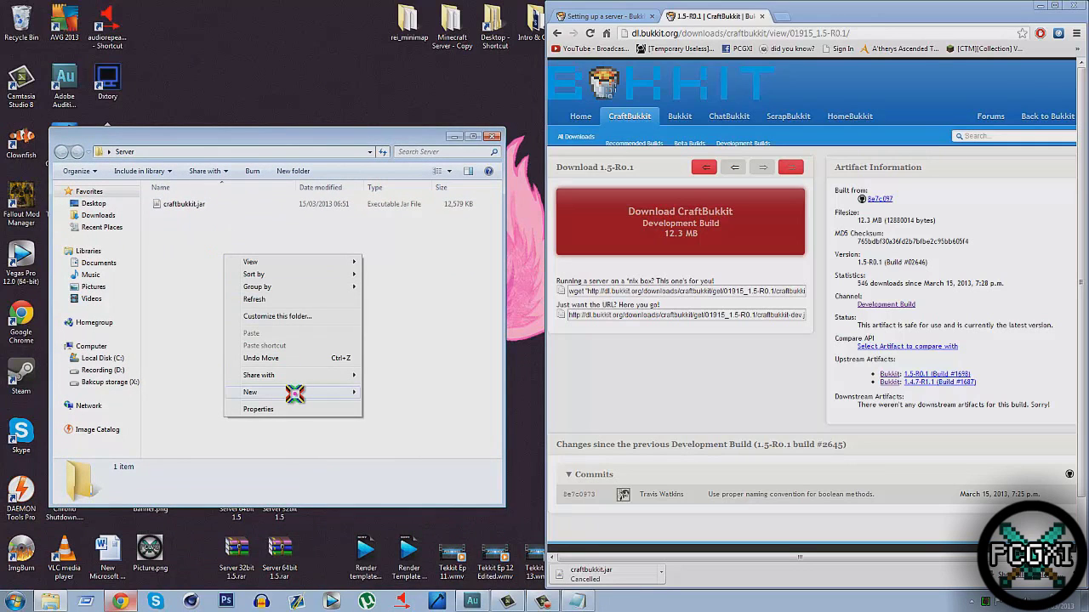
mouse_move(294, 393)
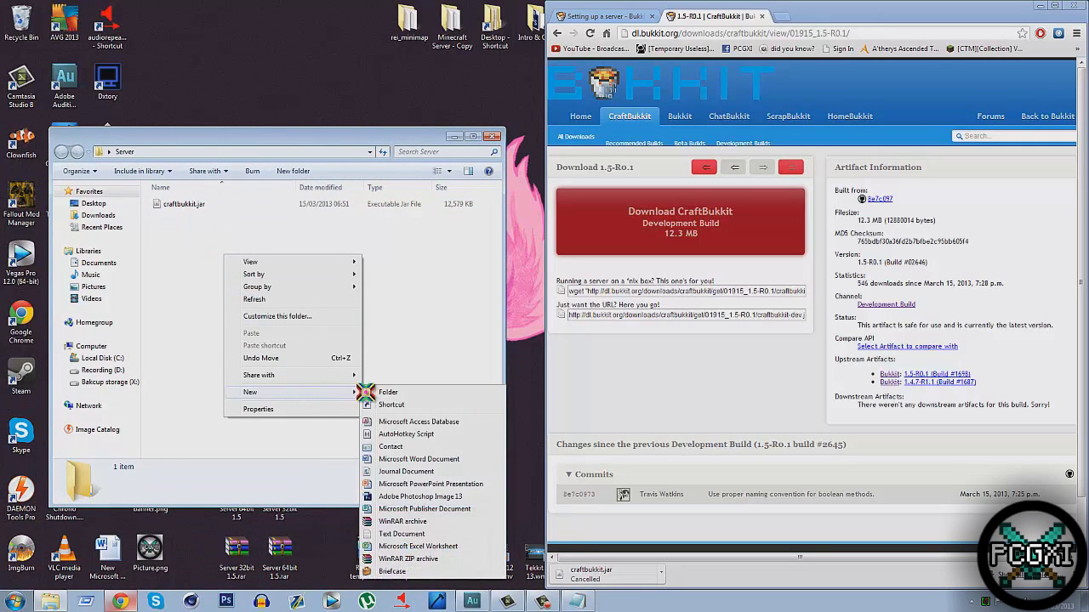
left_click(443, 534)
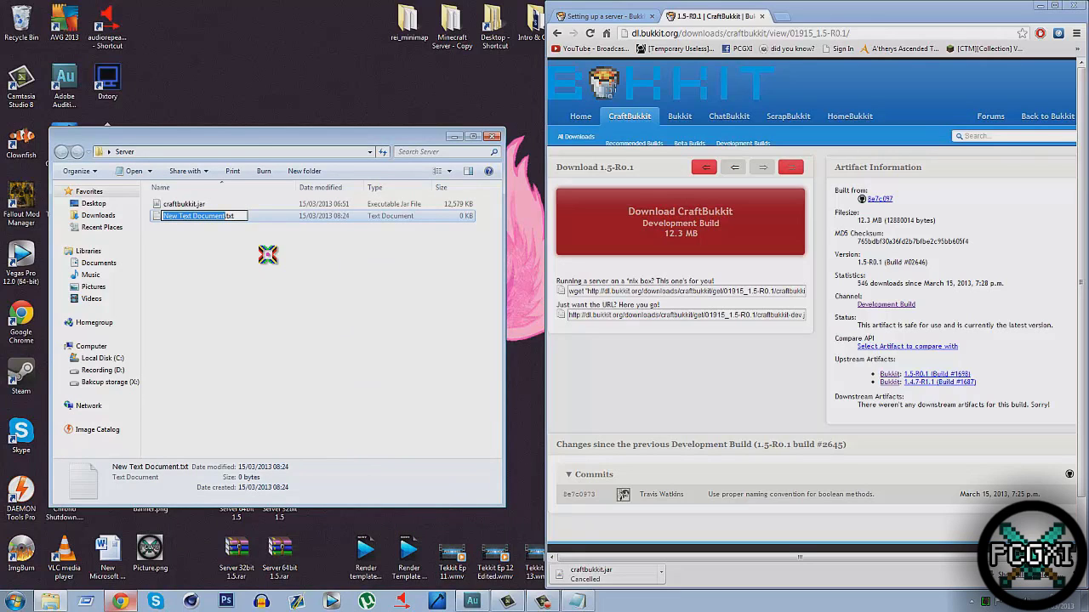
key("Return")
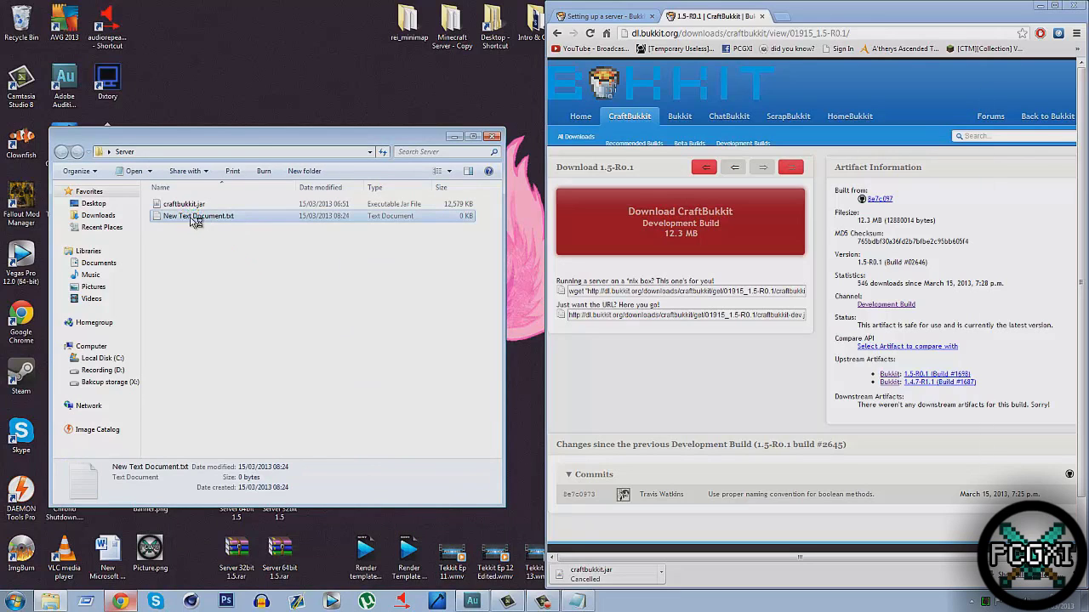
double_click(195, 217)
key("super+Left")
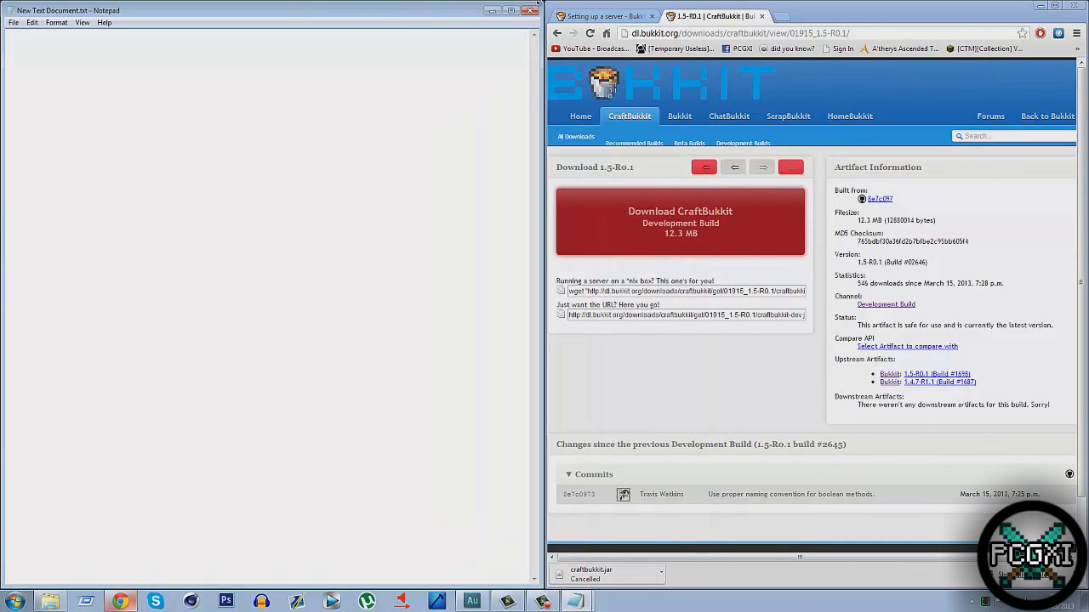
- Copy the wiki's Windows start command and PAUSE line and paste them into Notepad
left_click(581, 15)
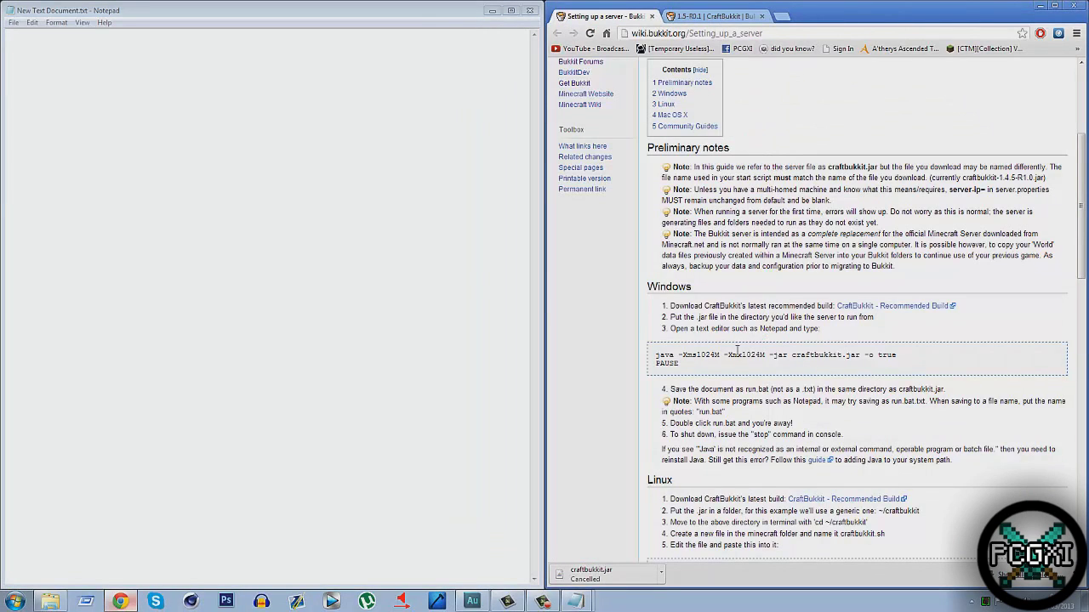
left_click_drag(652, 356, 653, 357)
right_click(653, 357)
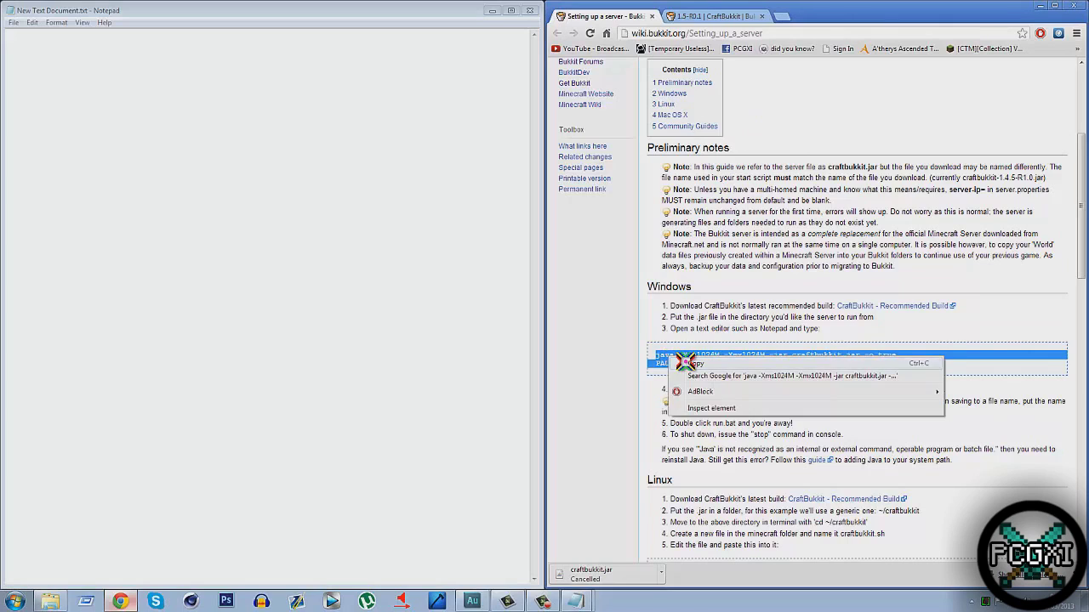
left_click(672, 365)
left_click(322, 183)
right_click(321, 184)
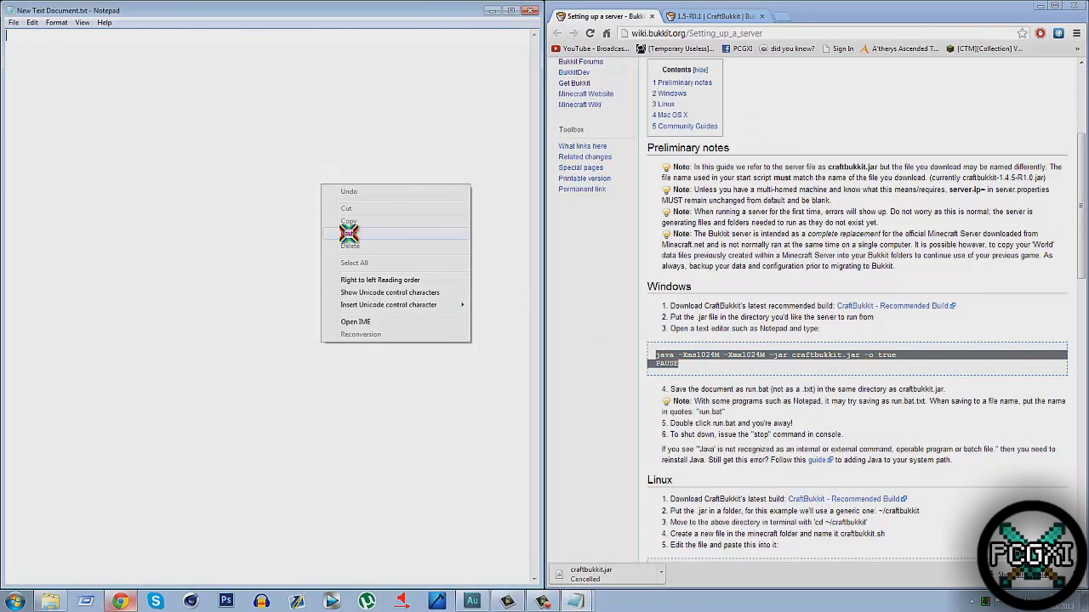
left_click(340, 233)
left_click_drag(194, 35, 255, 31)
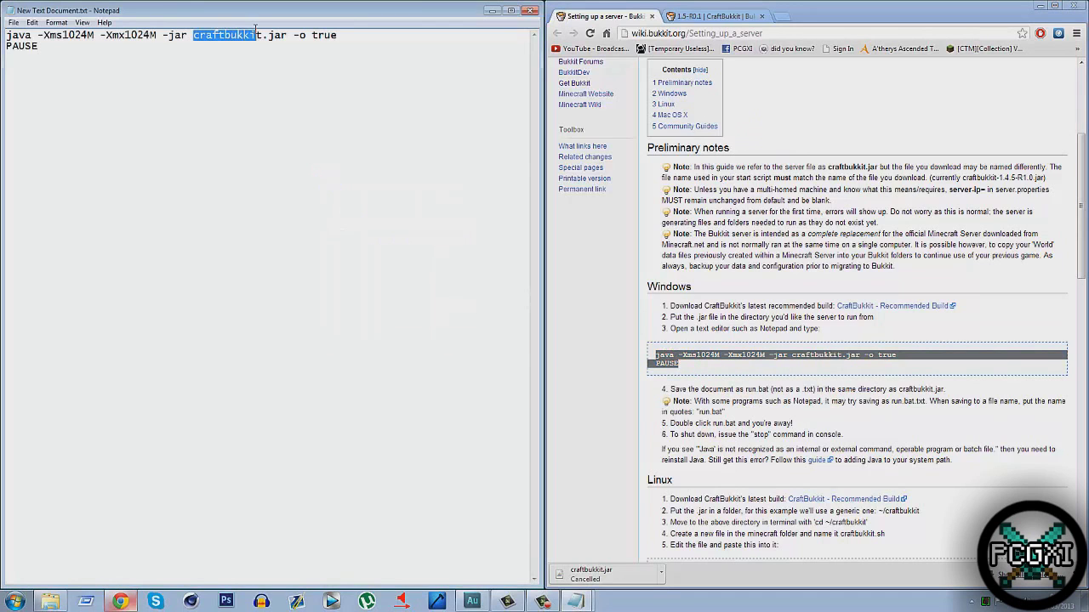
left_click(233, 68)
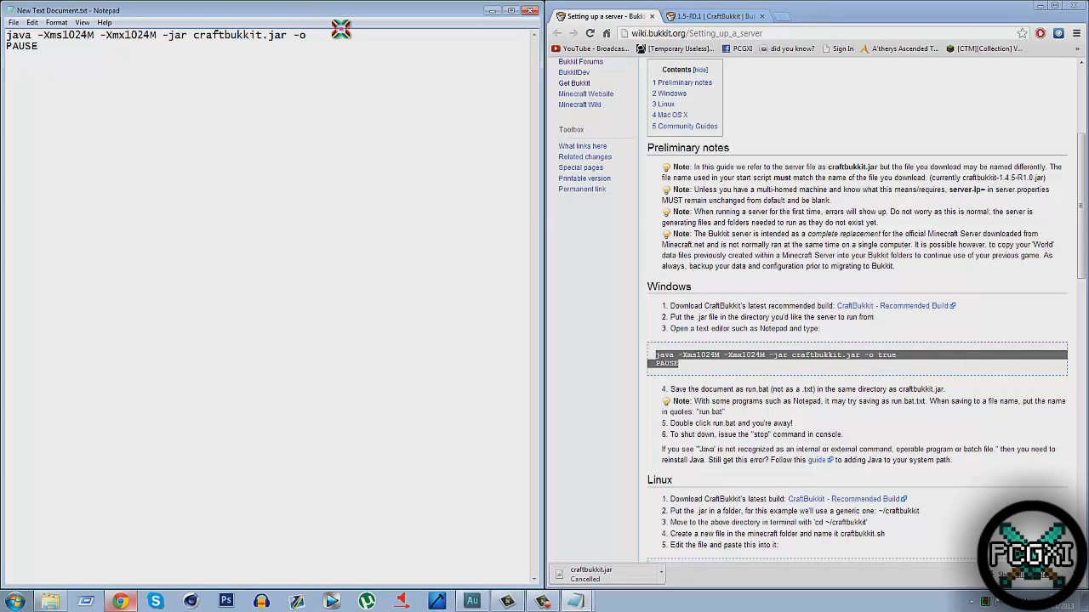
left_click(323, 35)
- Save the script with Save As under the file name Server_Run.bat
left_click(14, 22)
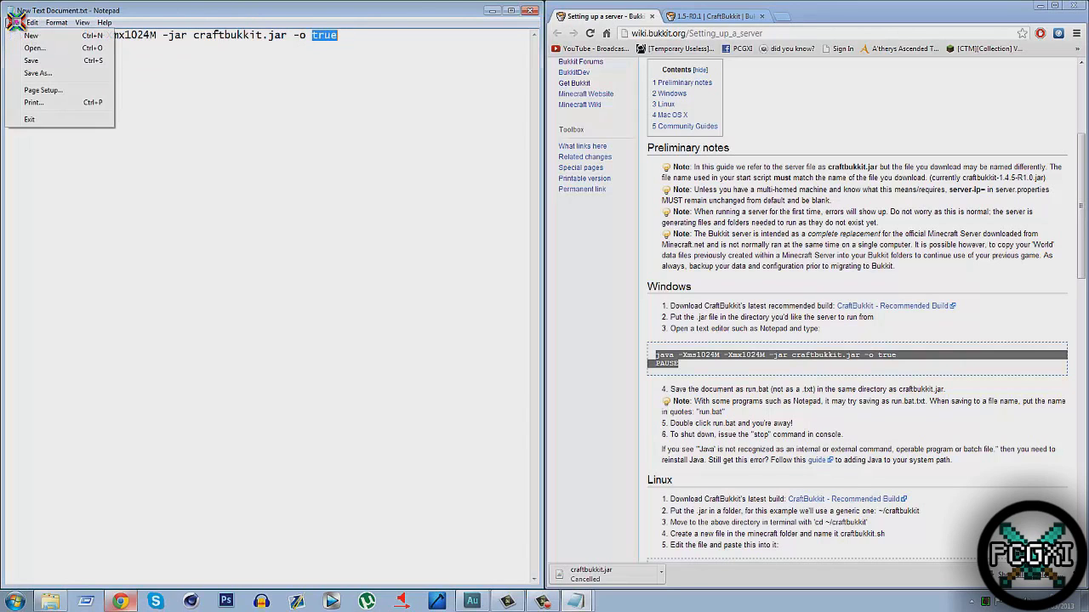
left_click(32, 73)
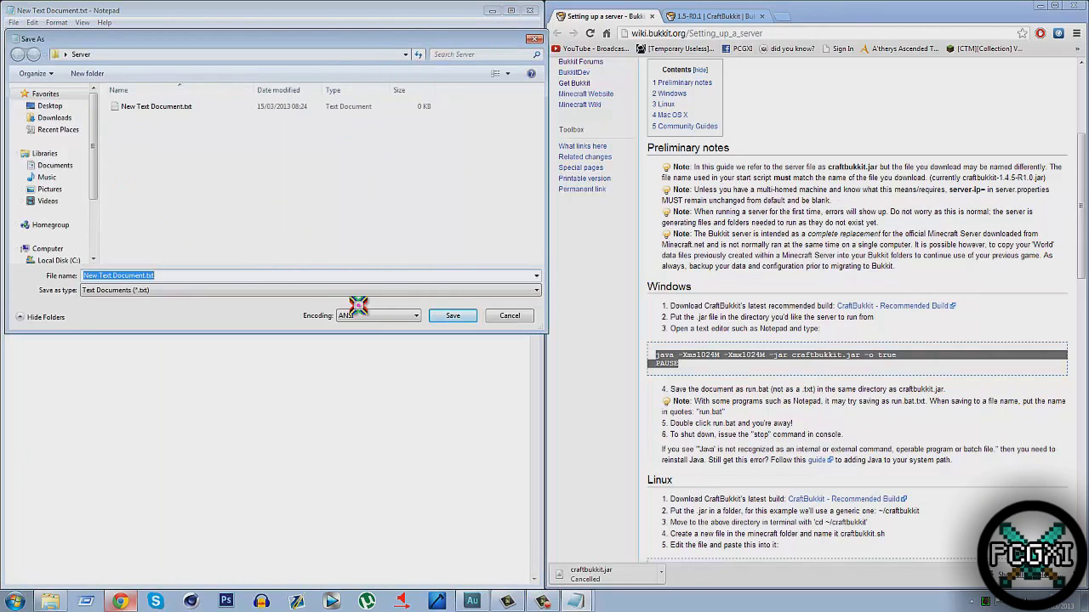
left_click(182, 273)
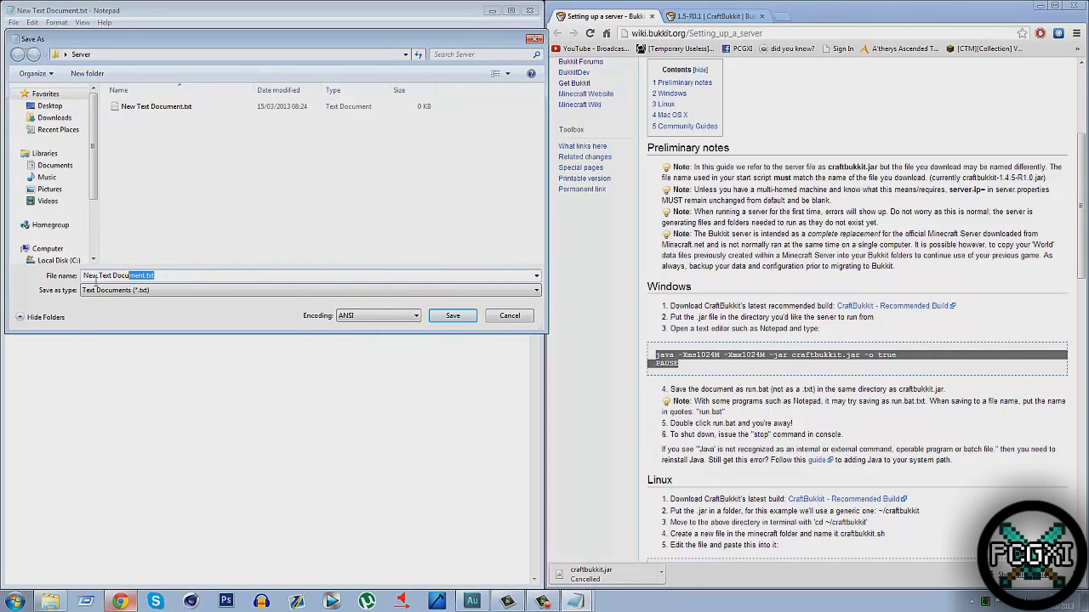
left_click_drag(95, 279, 70, 281)
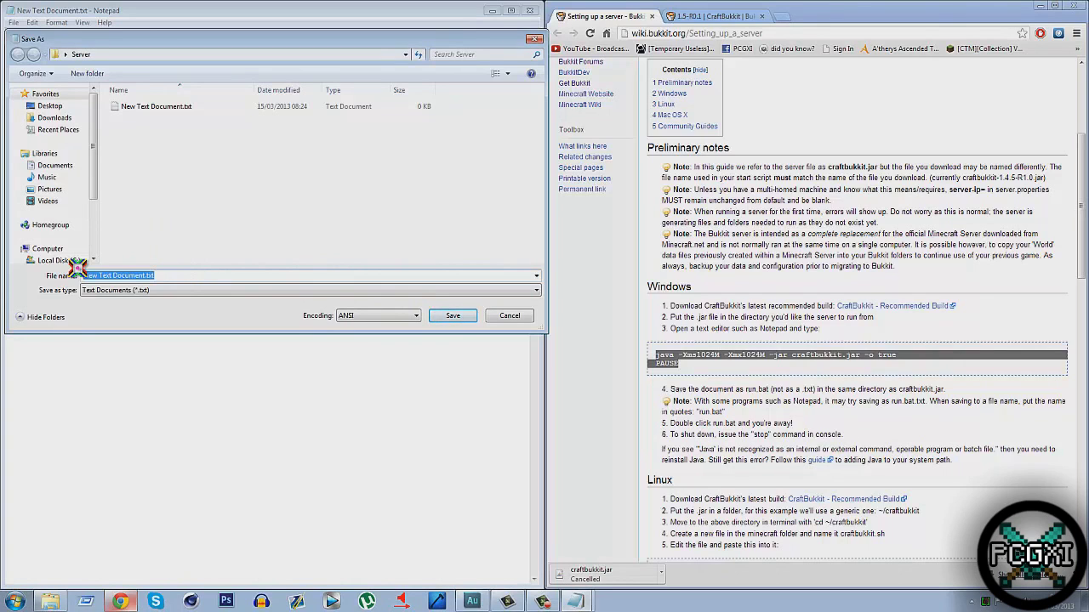
type("ru")
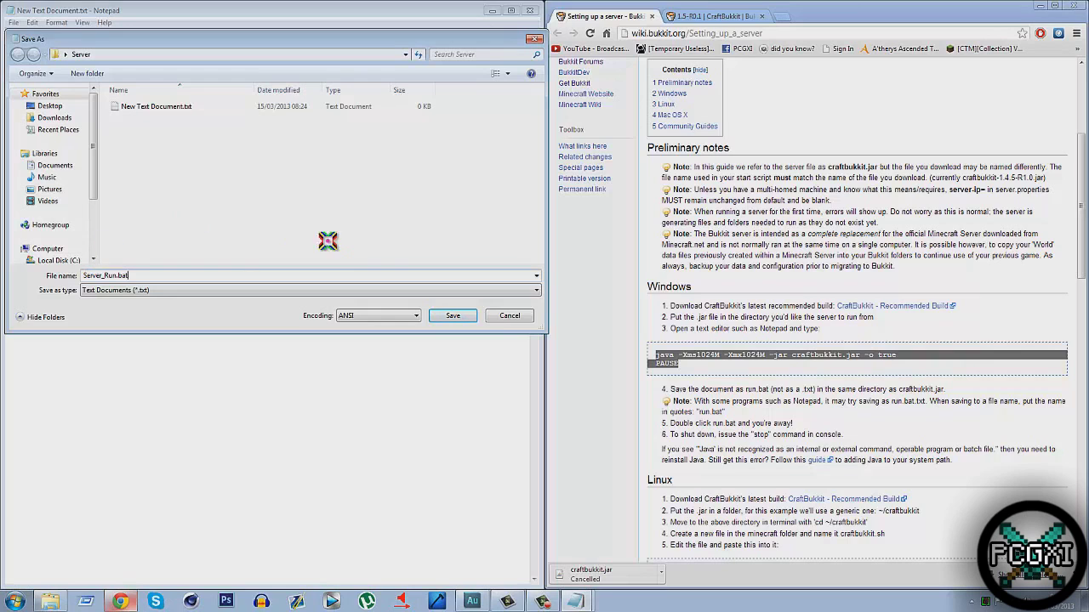
left_click(452, 316)
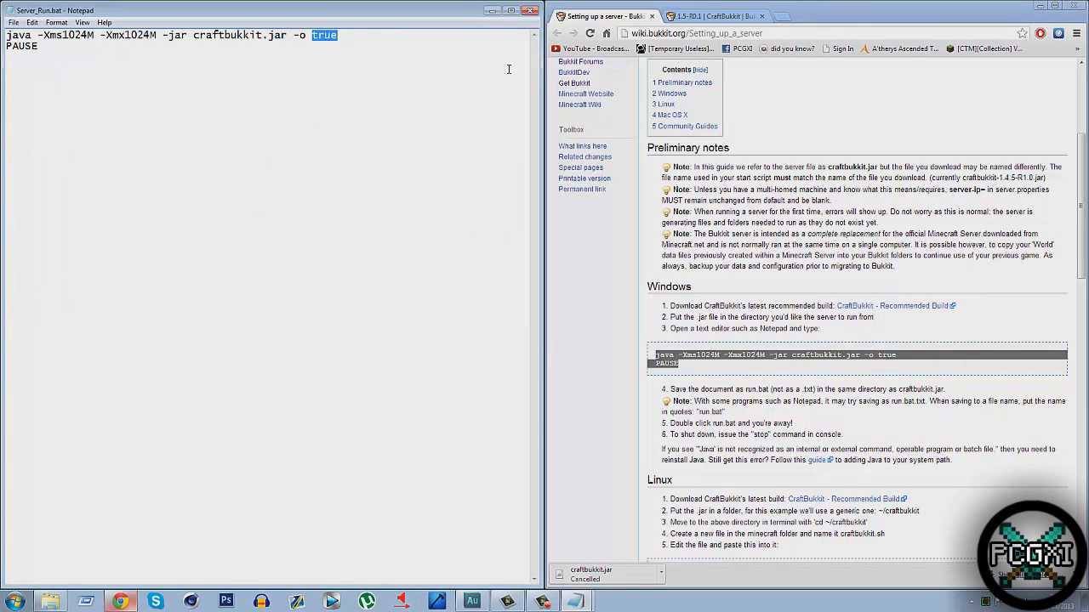
- Close Notepad and delete the leftover New Text Document.txt from the Server folder
left_click(530, 11)
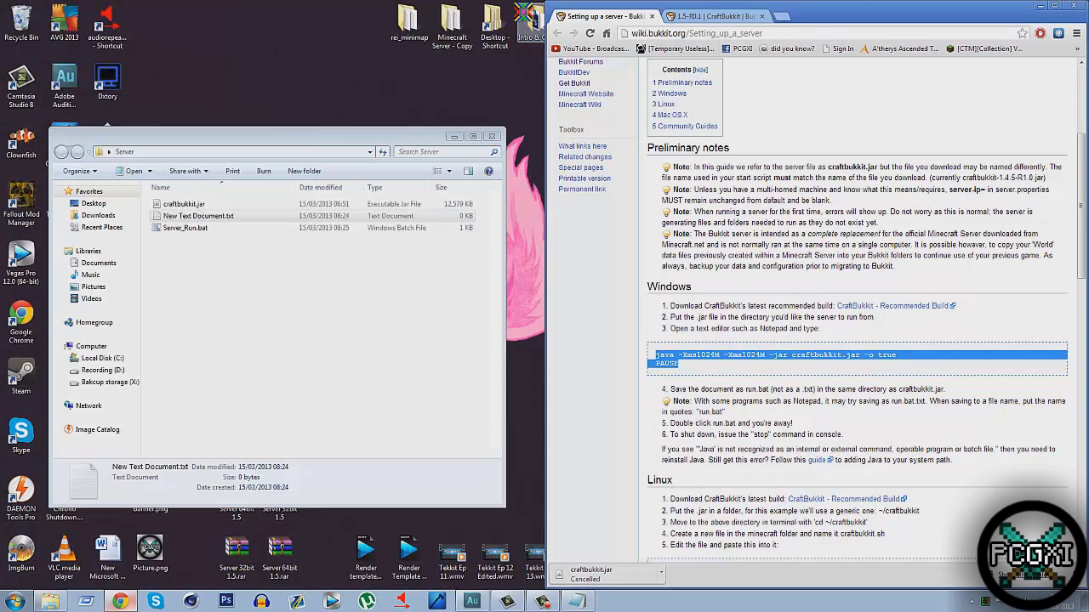
left_click(208, 216)
key("Delete")
key("Return")
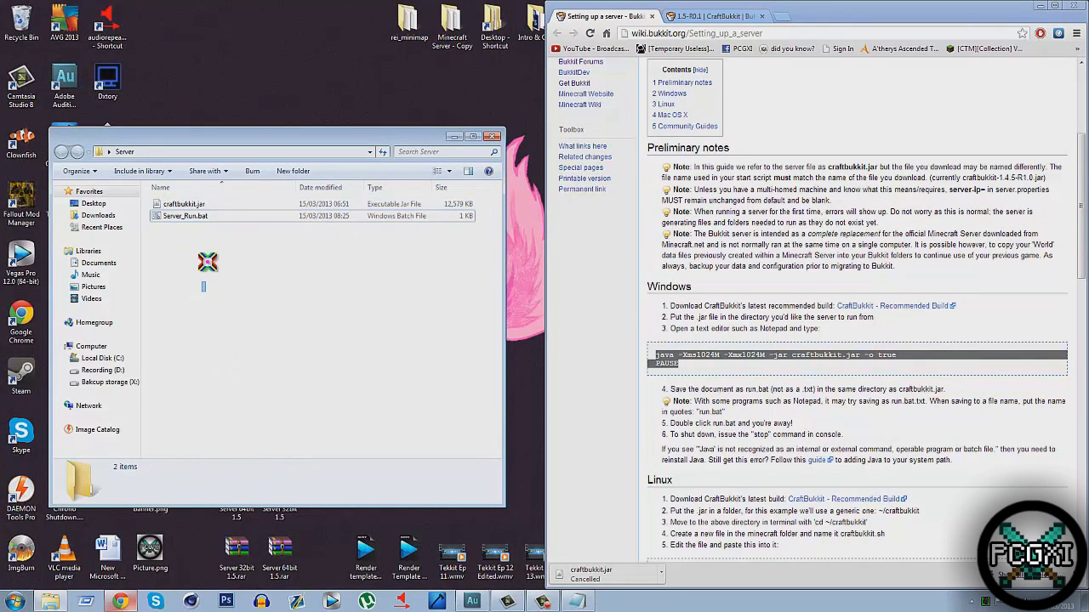
- Run Server_Run.bat to launch the CraftBukkit server until it finishes loading
left_click_drag(208, 262, 200, 168)
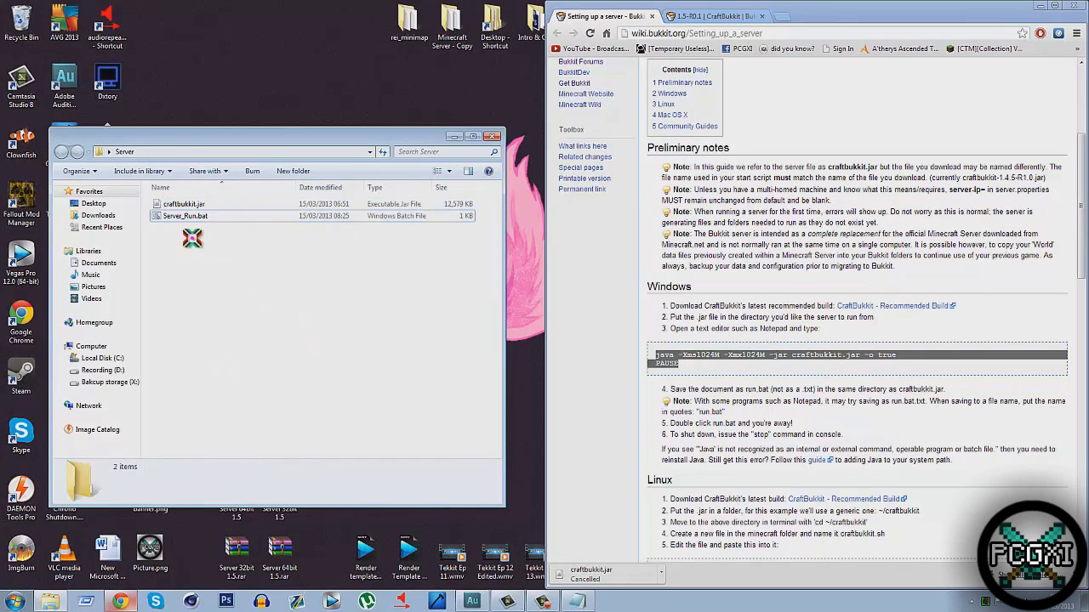
left_click(168, 217)
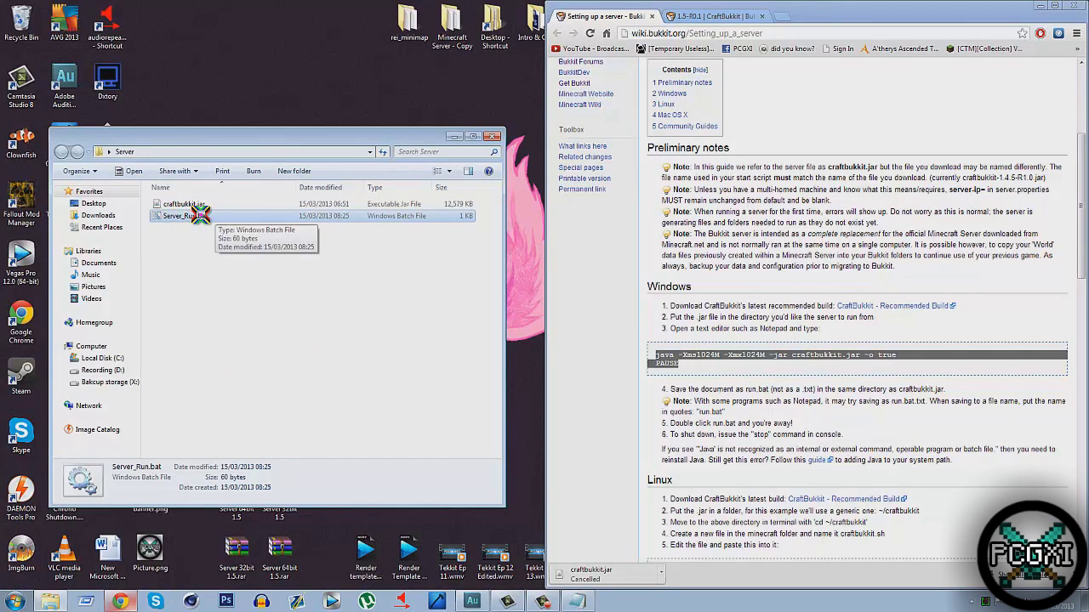
double_click(198, 216)
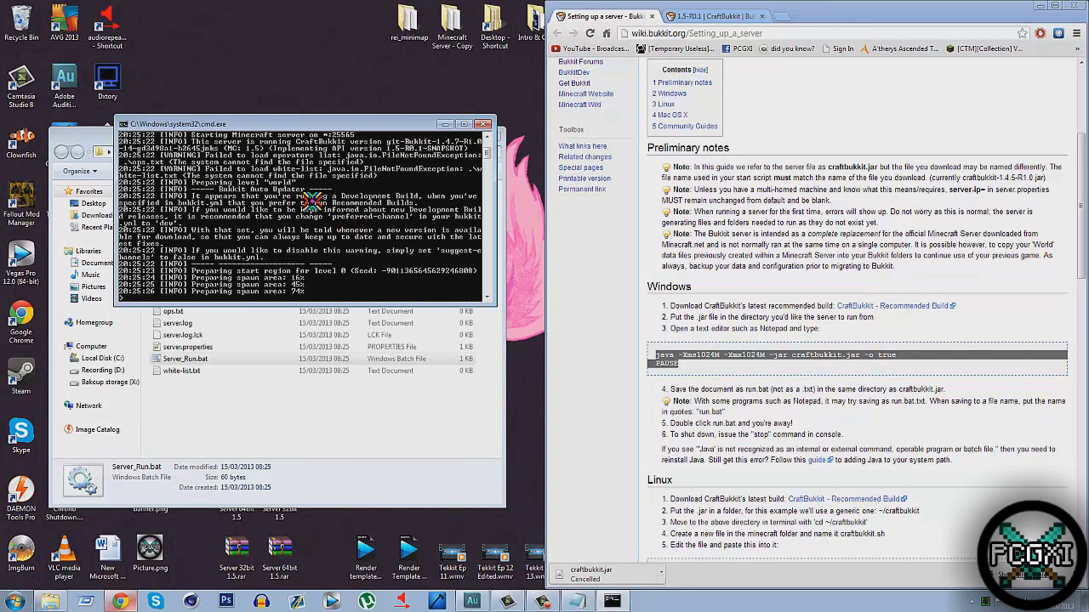
scroll(349, 180, "up", 2)
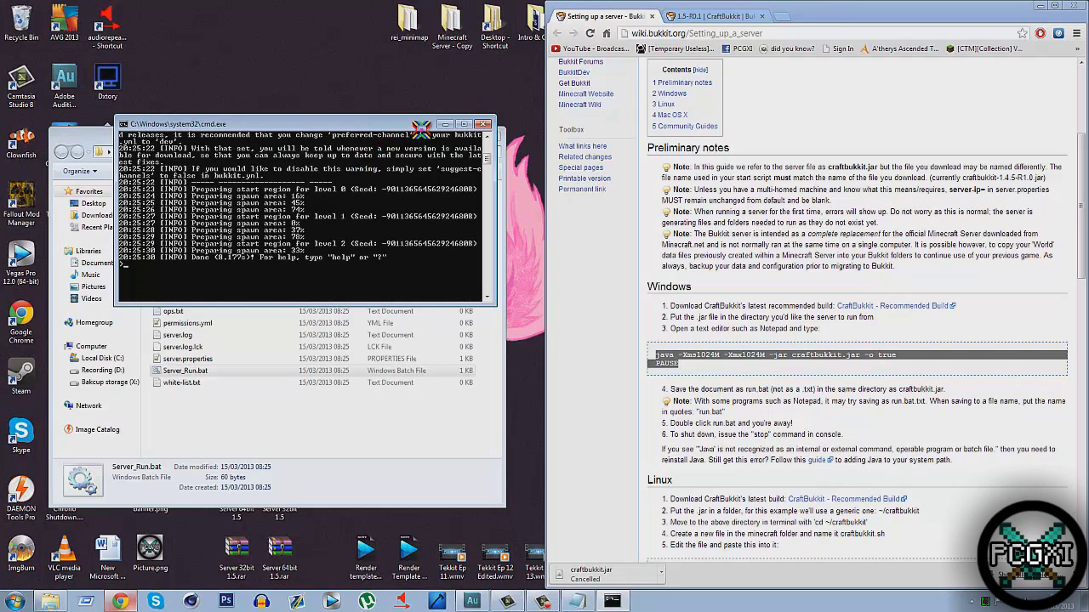
- Open the Minecraft launcher from the desktop and log in to start the game
left_click(1039, 5)
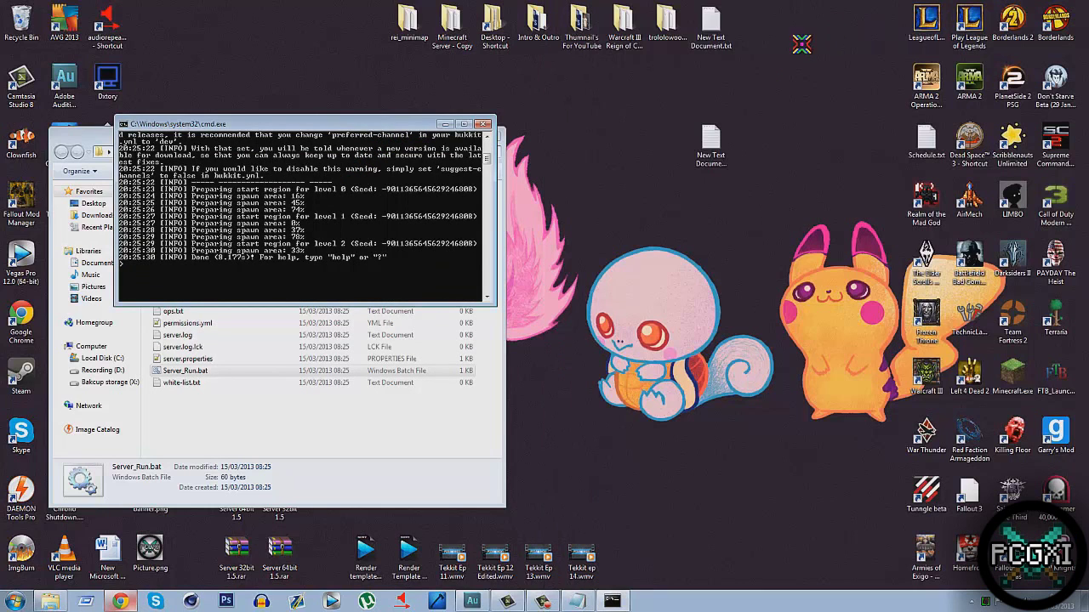
double_click(1012, 375)
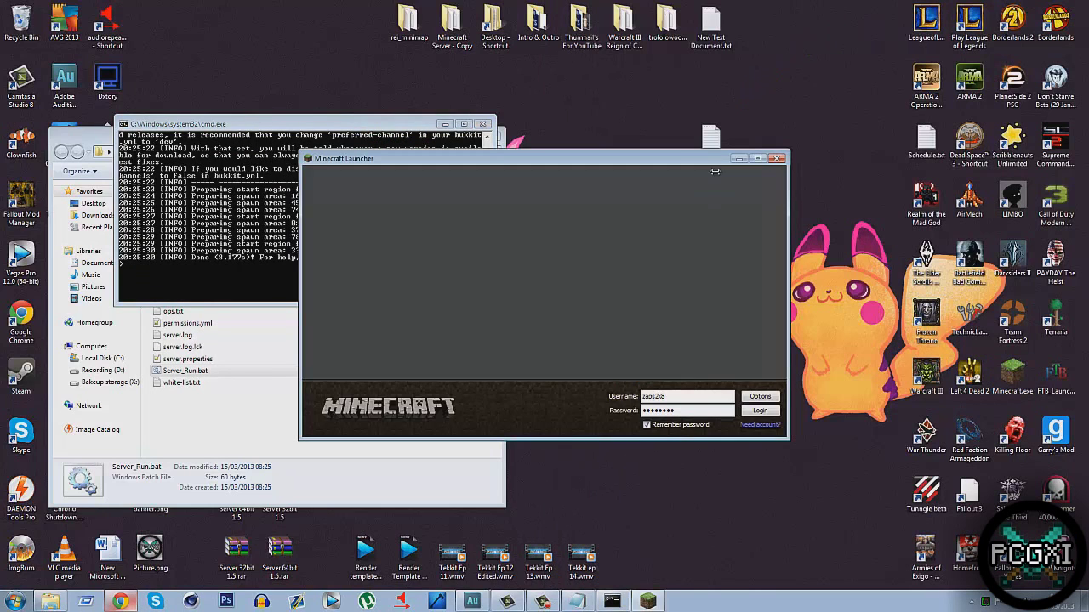
left_click_drag(689, 156, 899, 104)
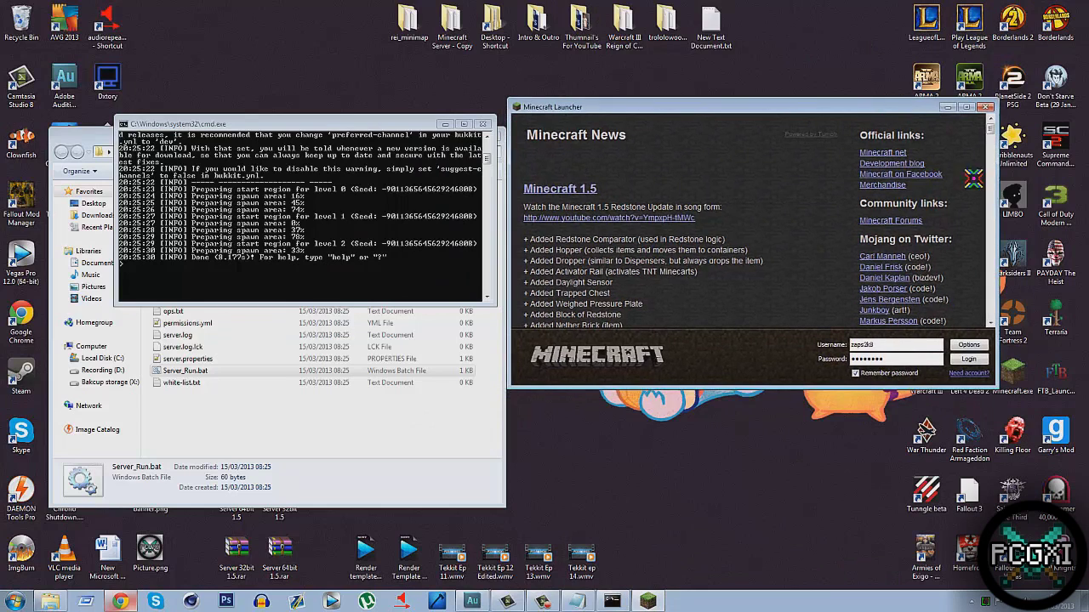
left_click(968, 358)
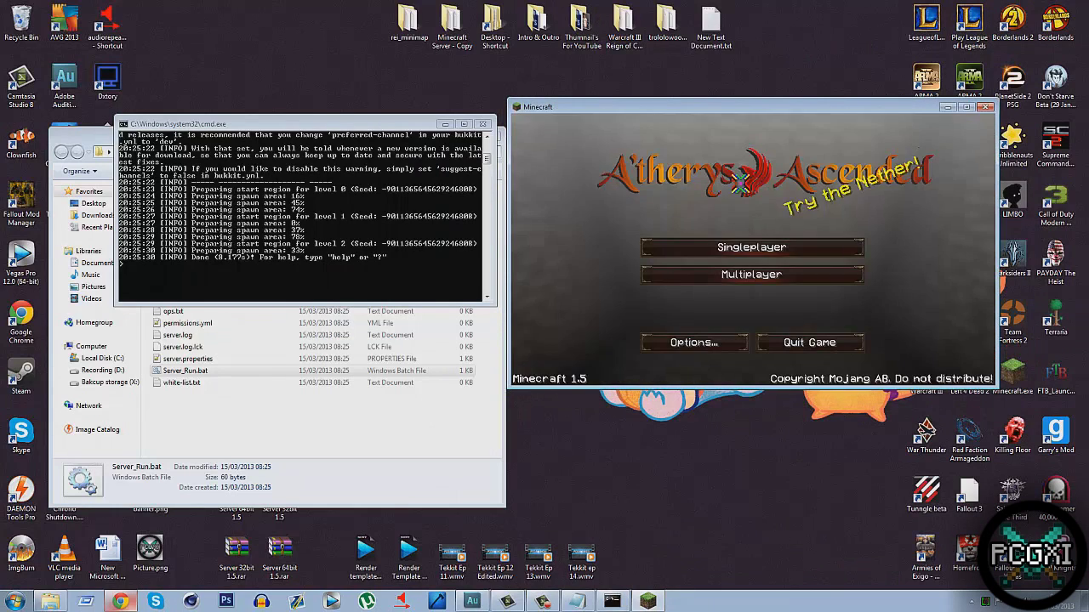
- Begin a new multiplayer server entry and type the local server address
left_click(739, 273)
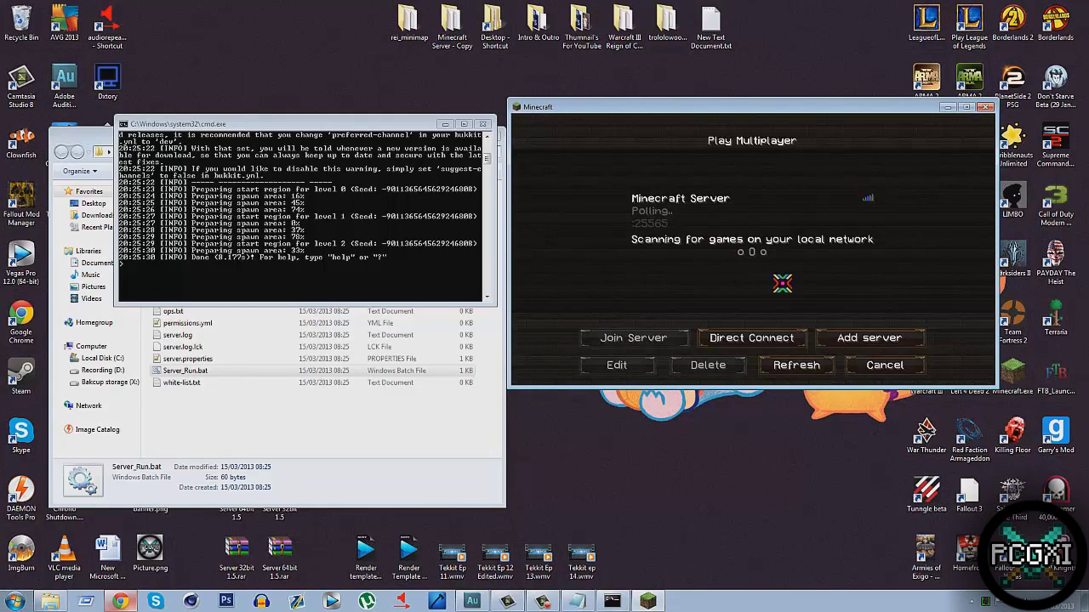
left_click(822, 333)
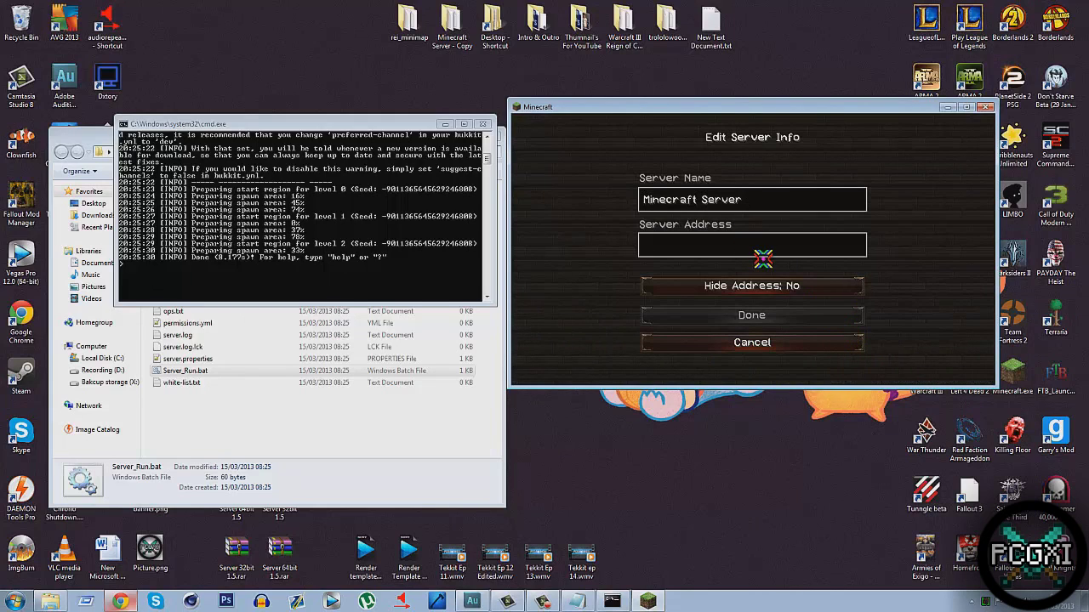
type("12")
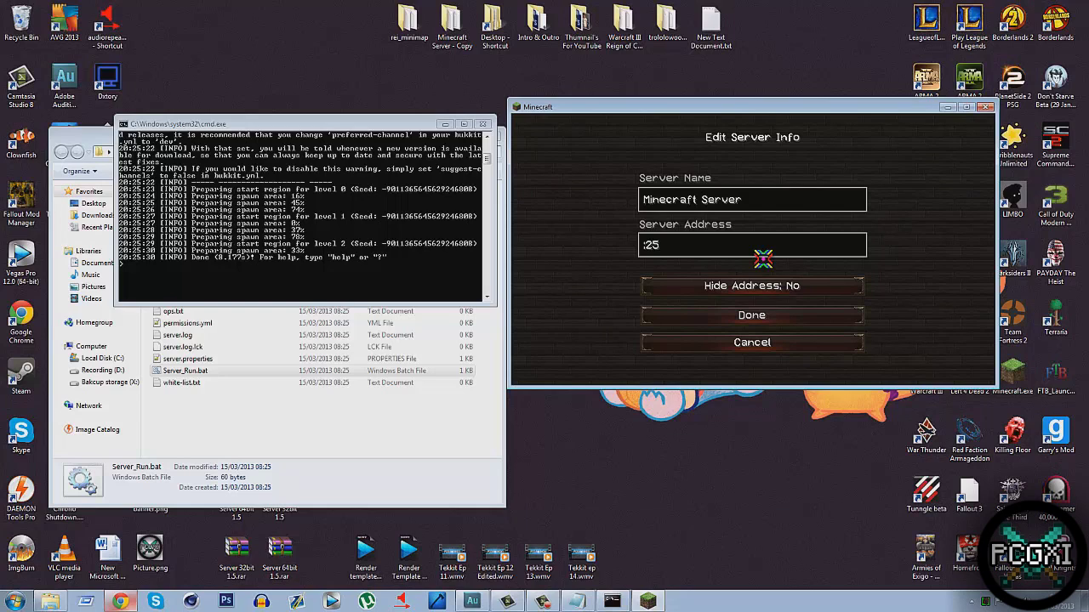
- Save the new server entry and join the local Bukkit server
left_click(767, 316)
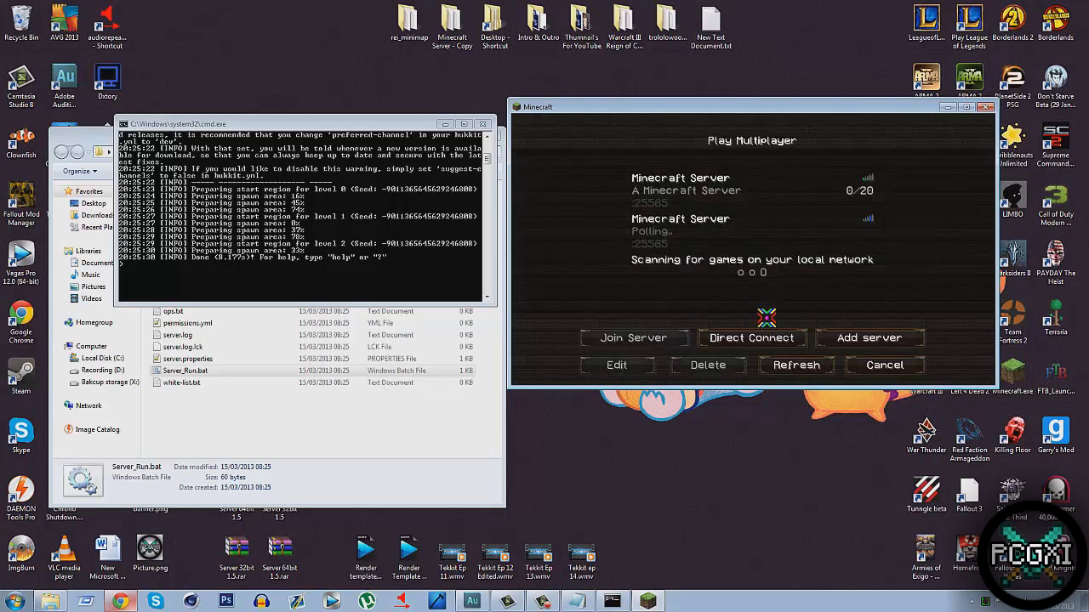
left_click(683, 224)
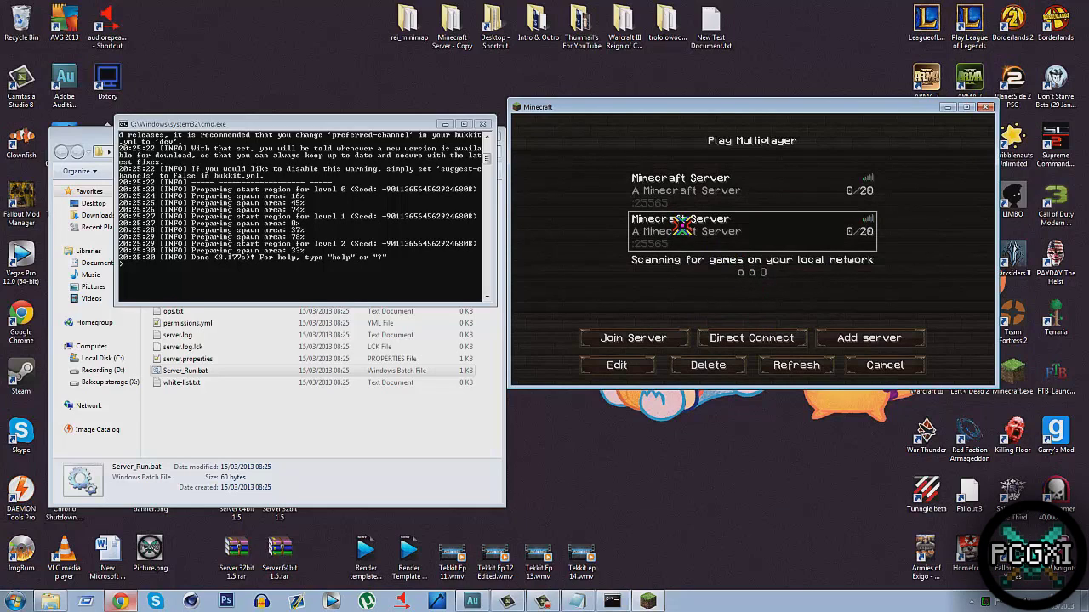
left_click(683, 223)
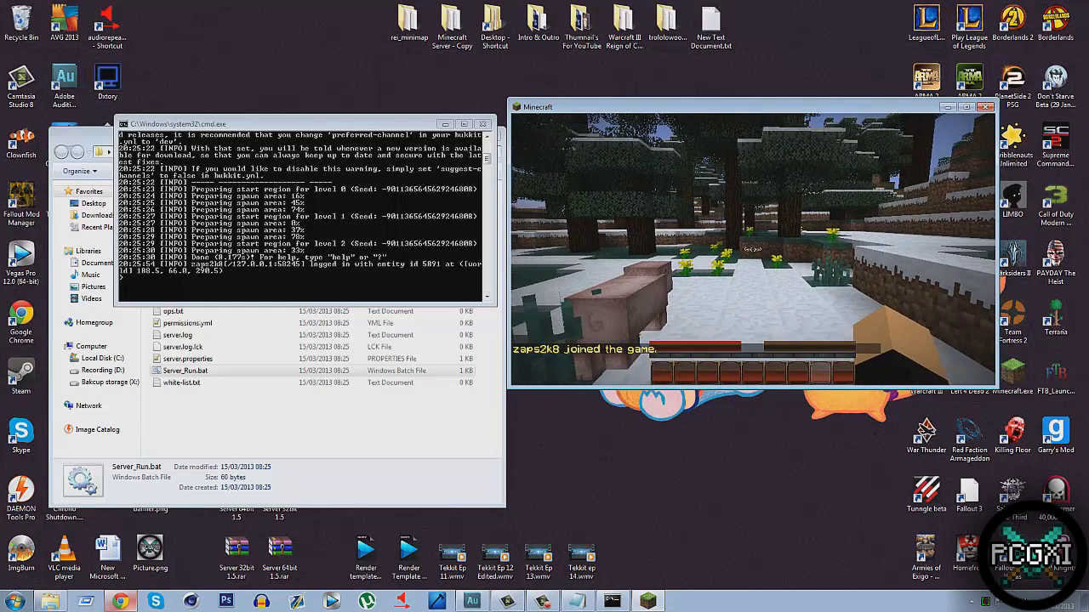
key("Escape")
- Check the server console, return to the game, and toggle the inventory before pausing
left_click(486, 139)
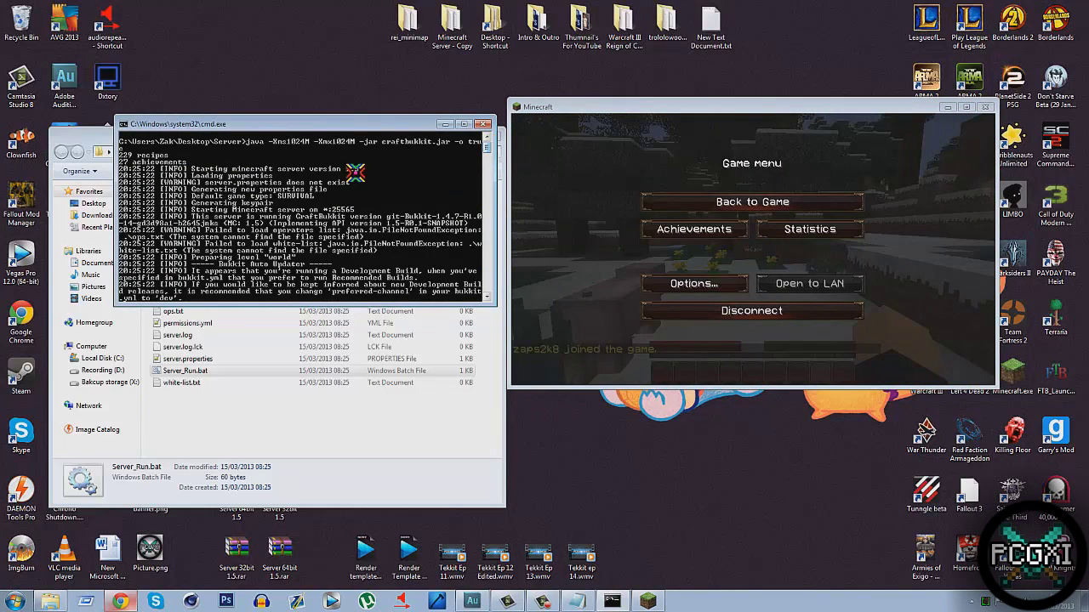
left_click(752, 202)
key("e")
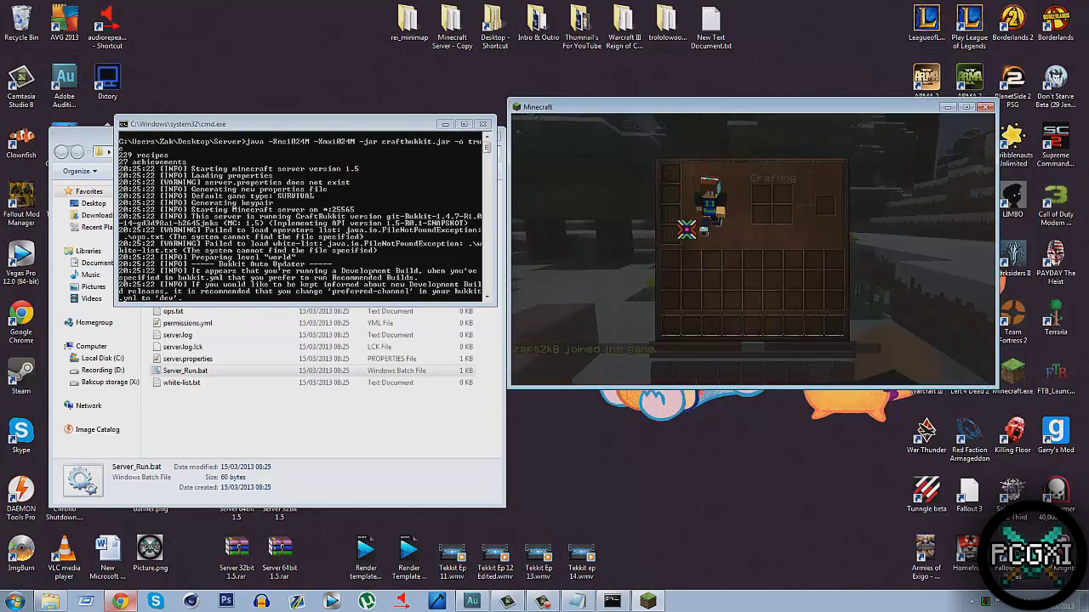
key("e")
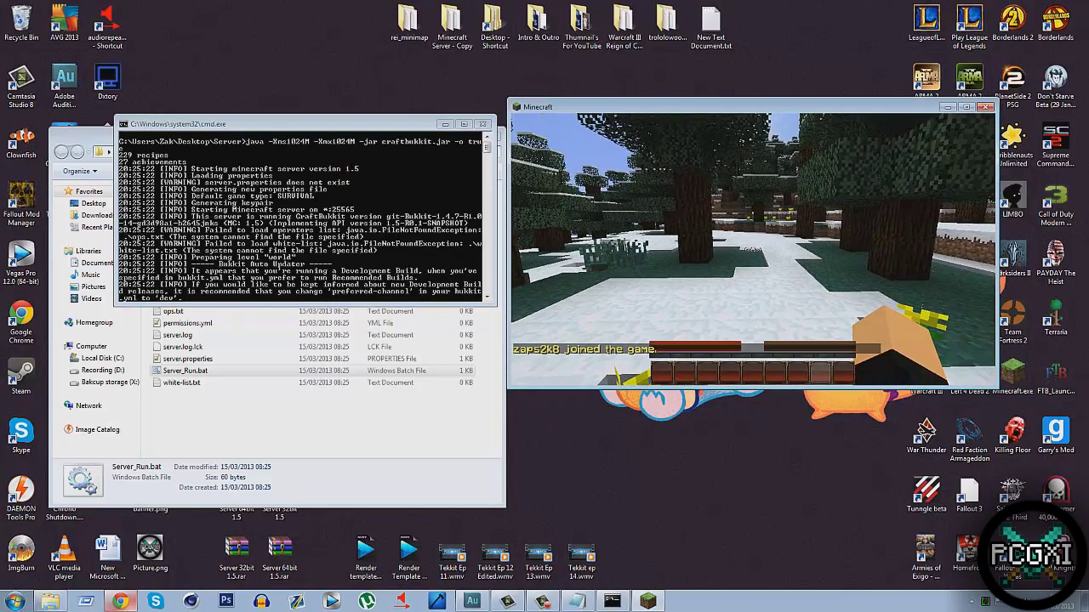
key("e")
key("e")
key("Escape")
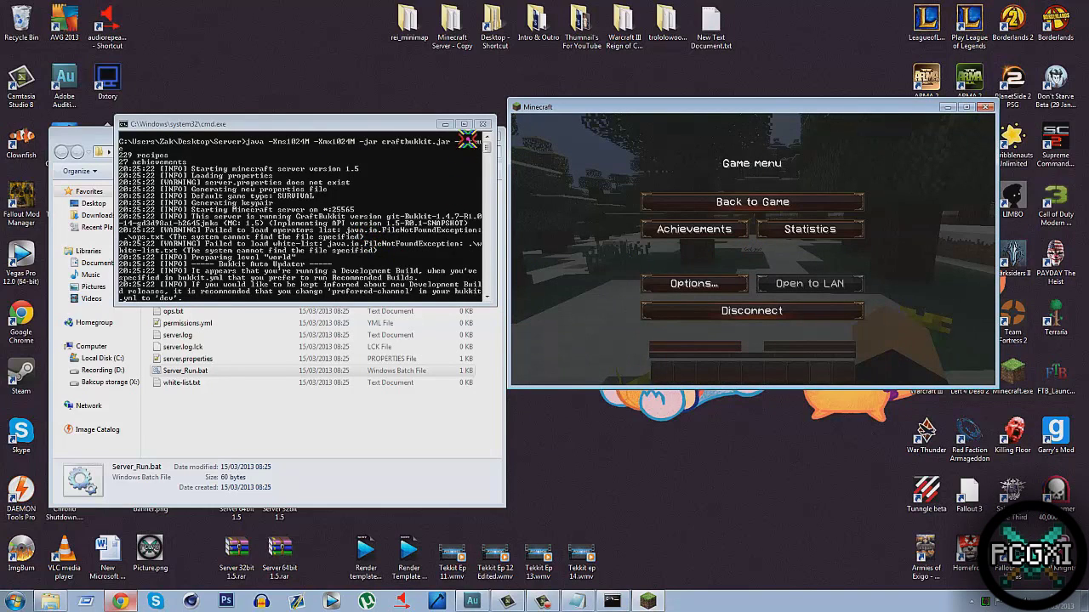
- Grant the player operator status with the op command in the CraftBukkit console, then resume the game
scroll(484, 166, "down", 10)
scroll(410, 202, "down", 1)
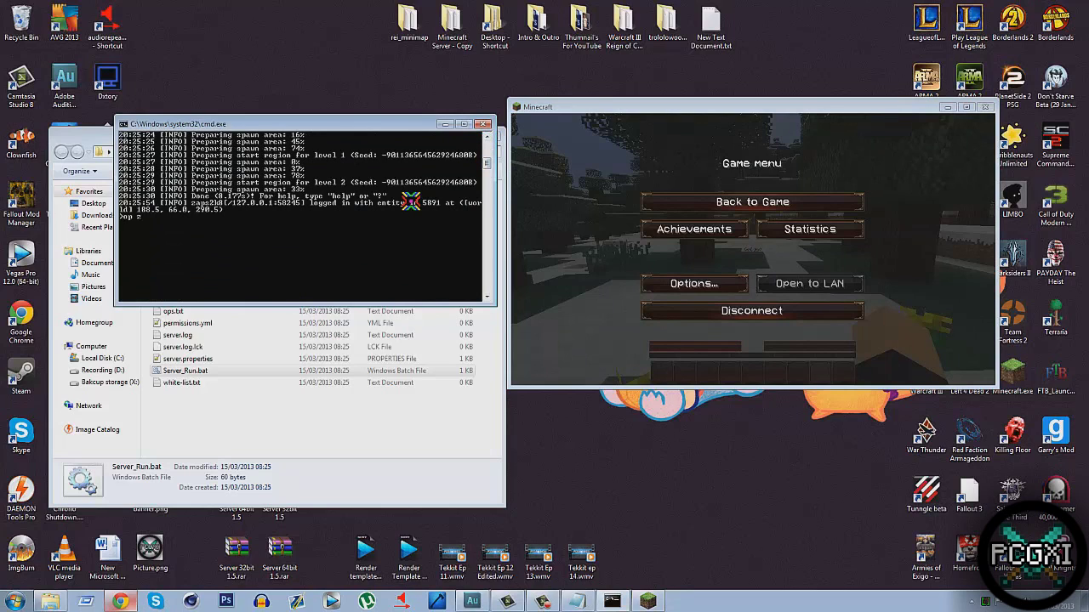
key("Return")
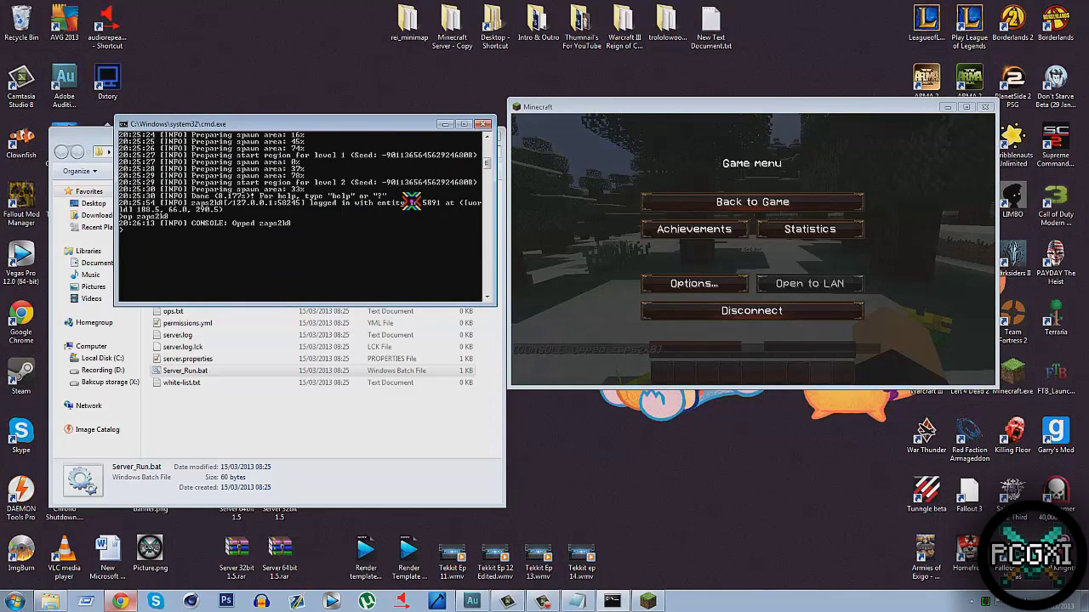
left_click(691, 203)
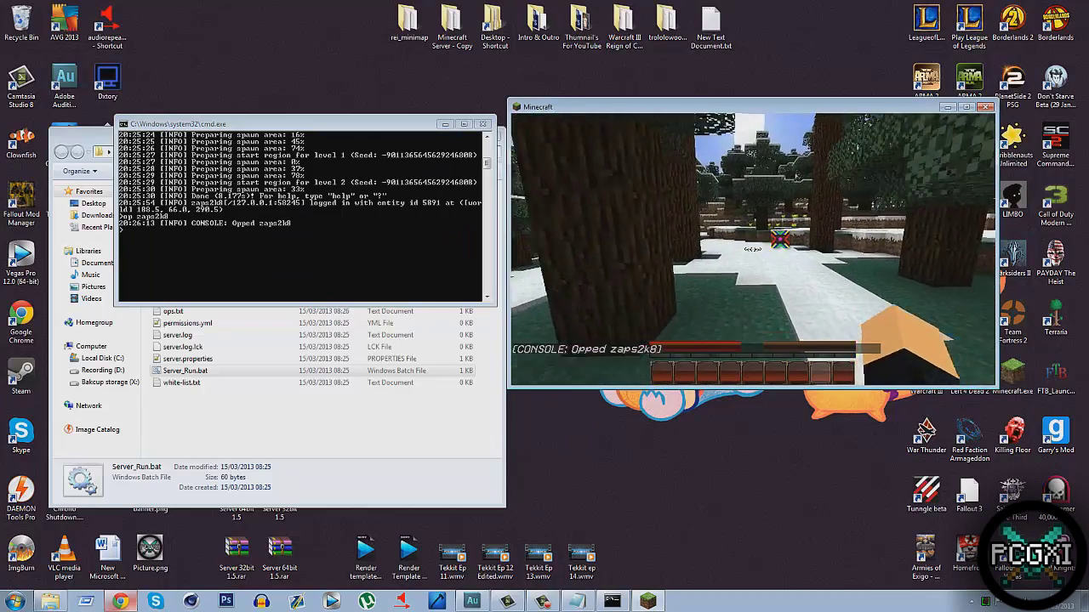
- Switch the player to Creative mode with /gamemode and show the creative inventory's Redstone category
key("e")
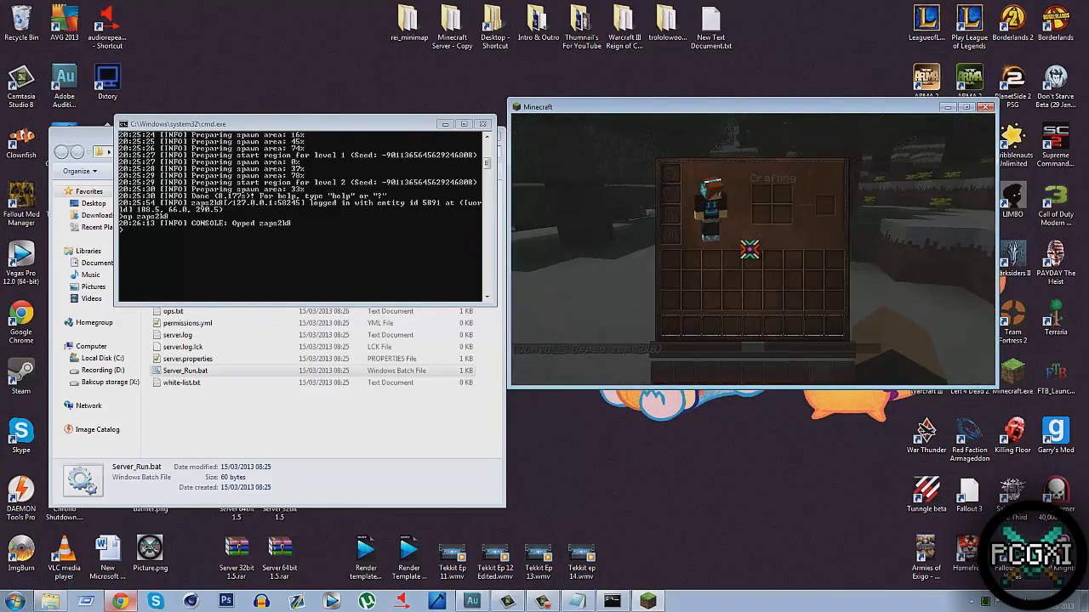
key("e")
key("t")
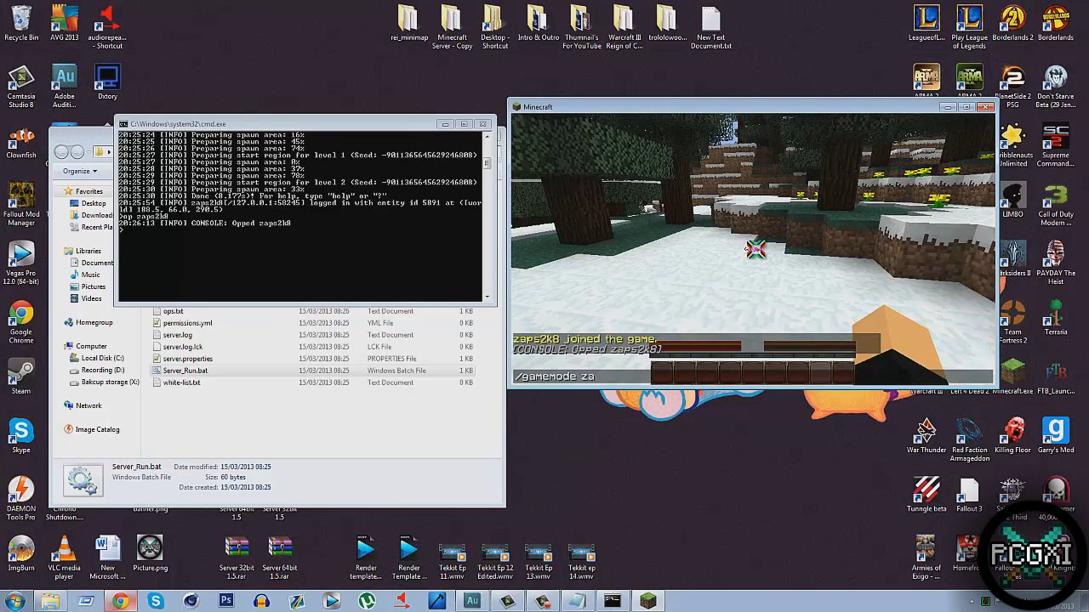
key("Return")
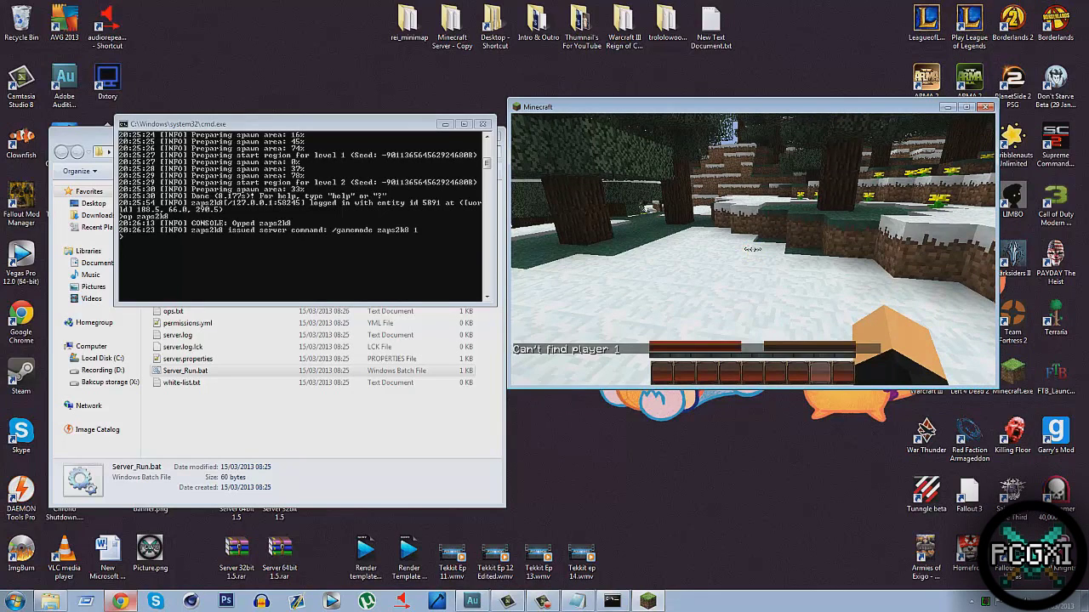
key("t")
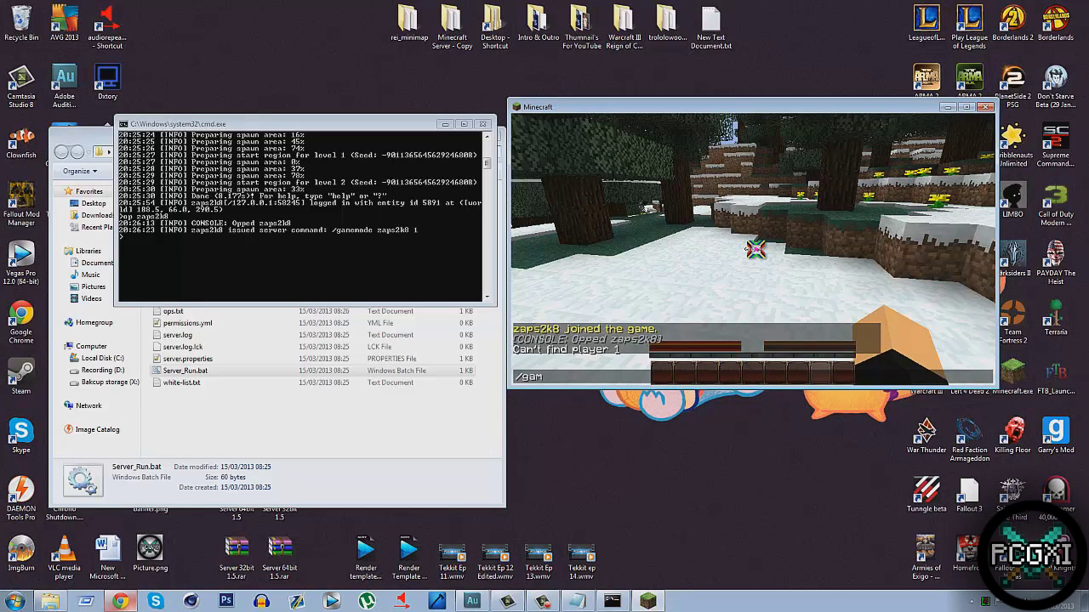
type("/gamemode")
key("Return")
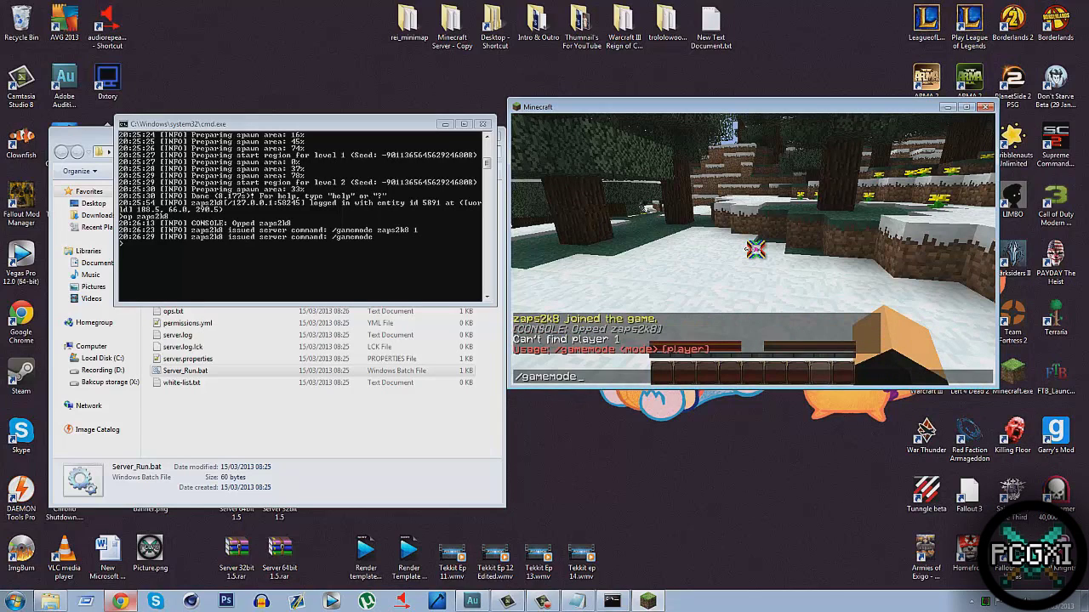
type("k8")
key("Return")
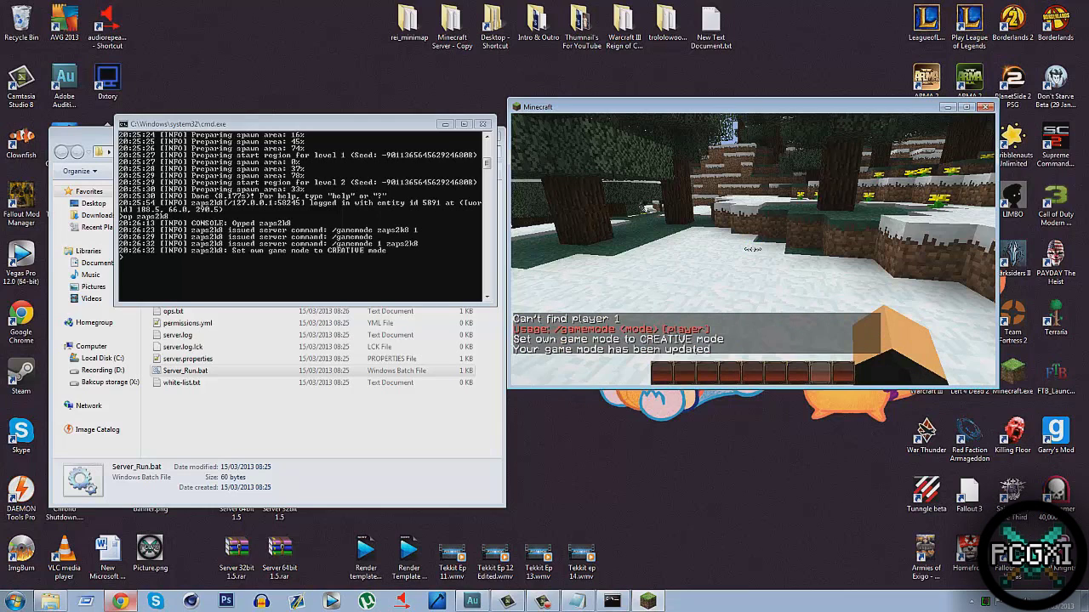
key("e")
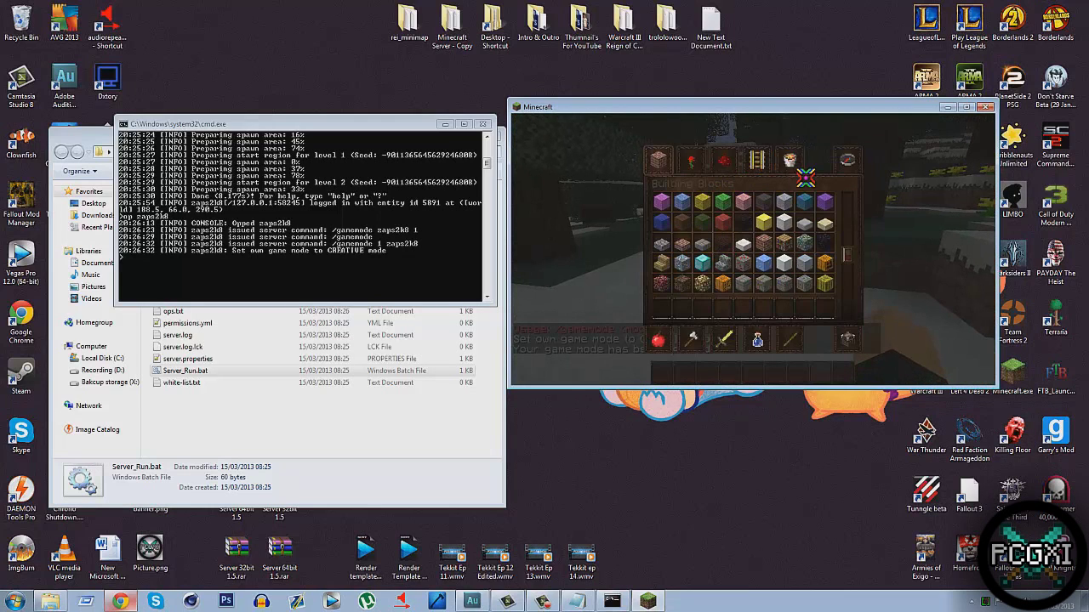
left_click(734, 154)
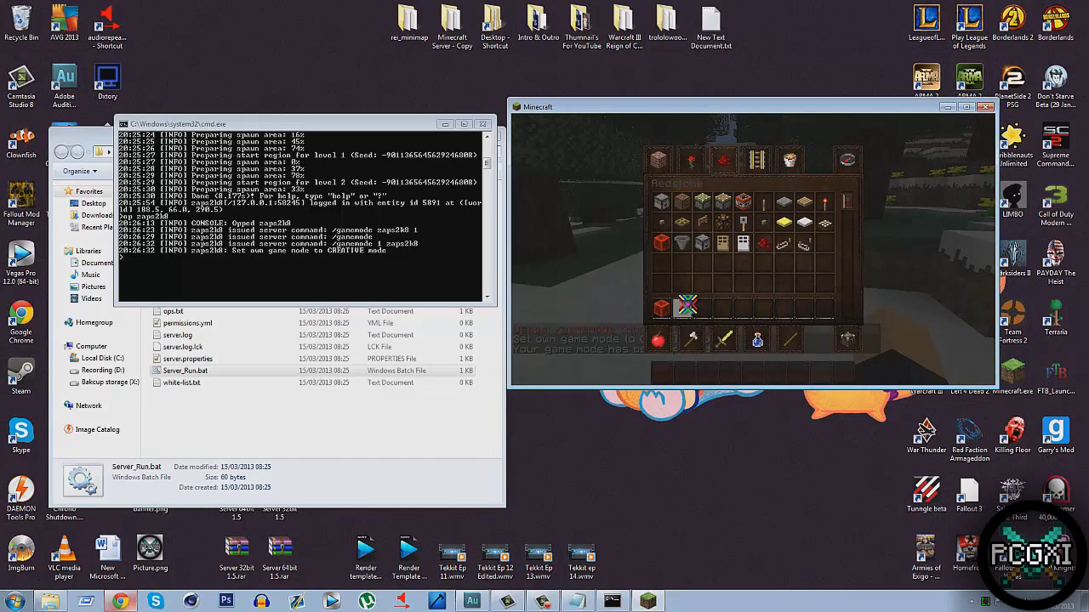
- Place a redstone block, a hopper and a dropper side by side on the snow
key("e")
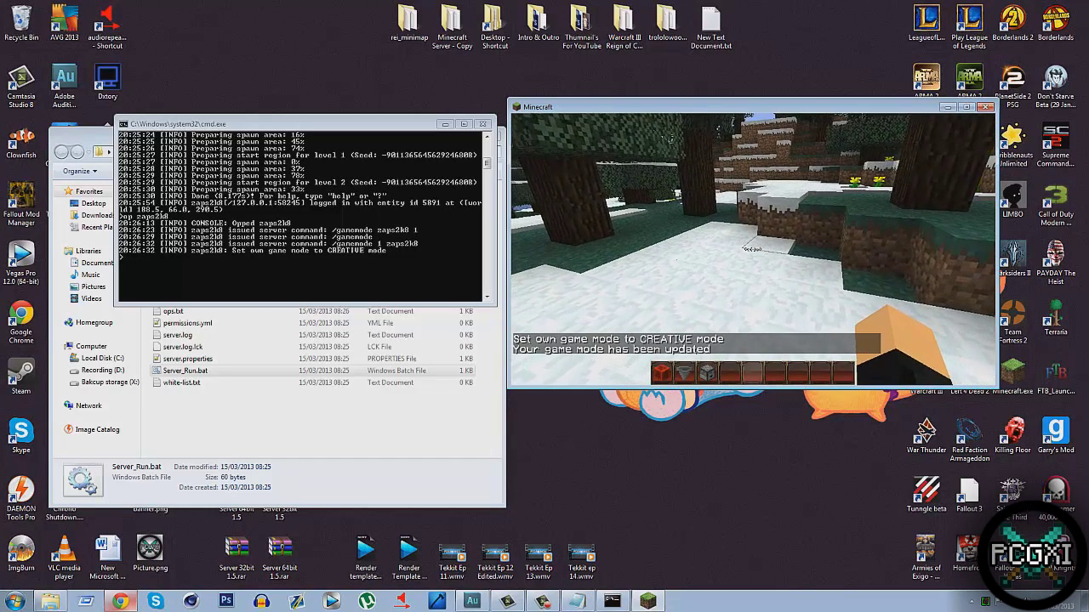
right_click(753, 249)
scroll(753, 250, "down", 1)
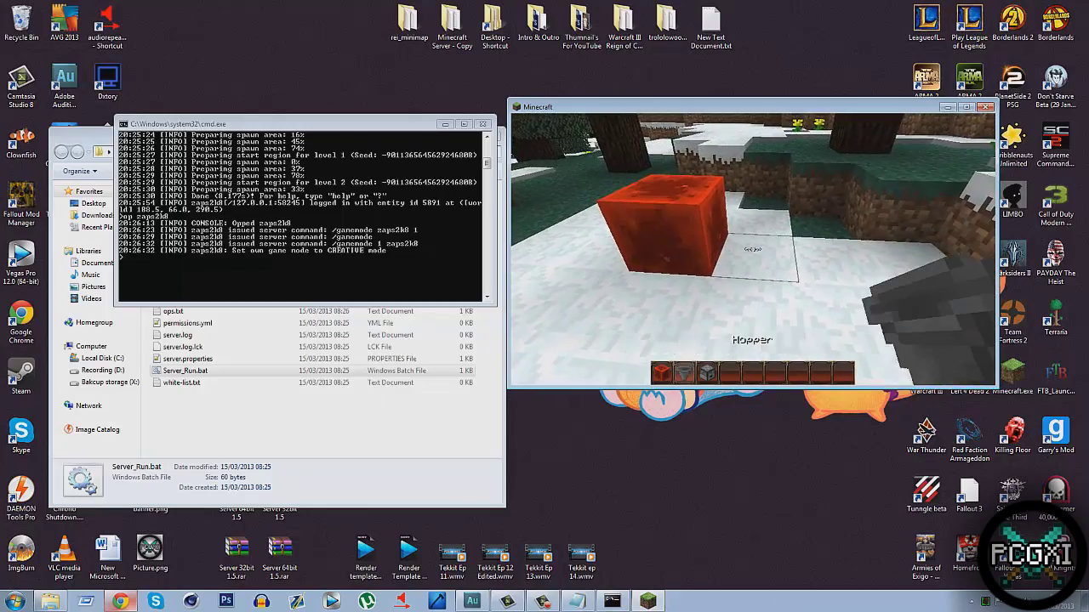
right_click(752, 249)
right_click(753, 250)
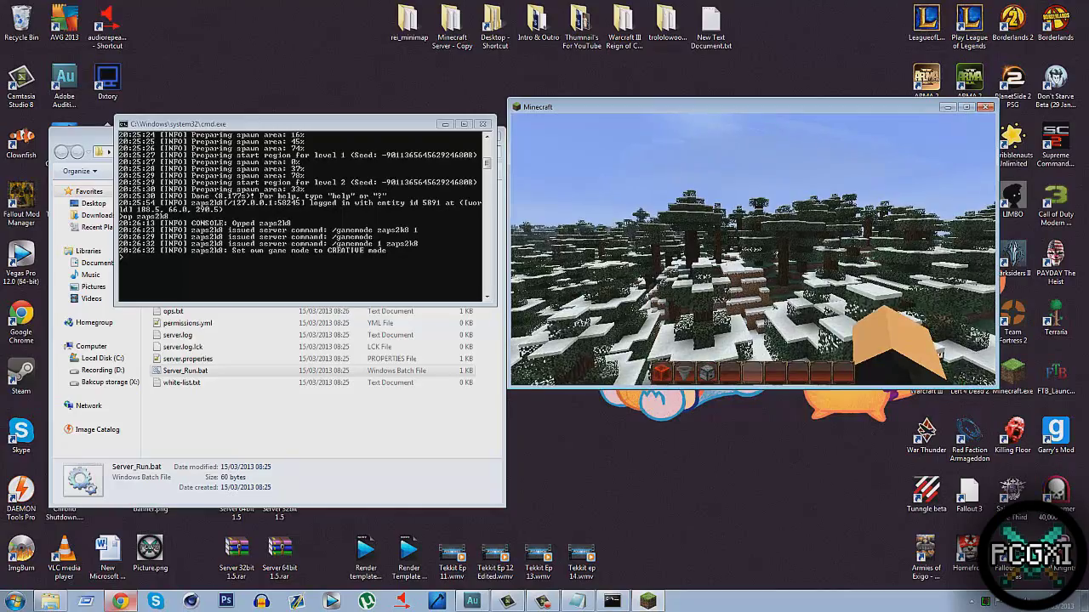
- Fly up over the snowy treetops, descend again, and pause at the game menu
key("w")
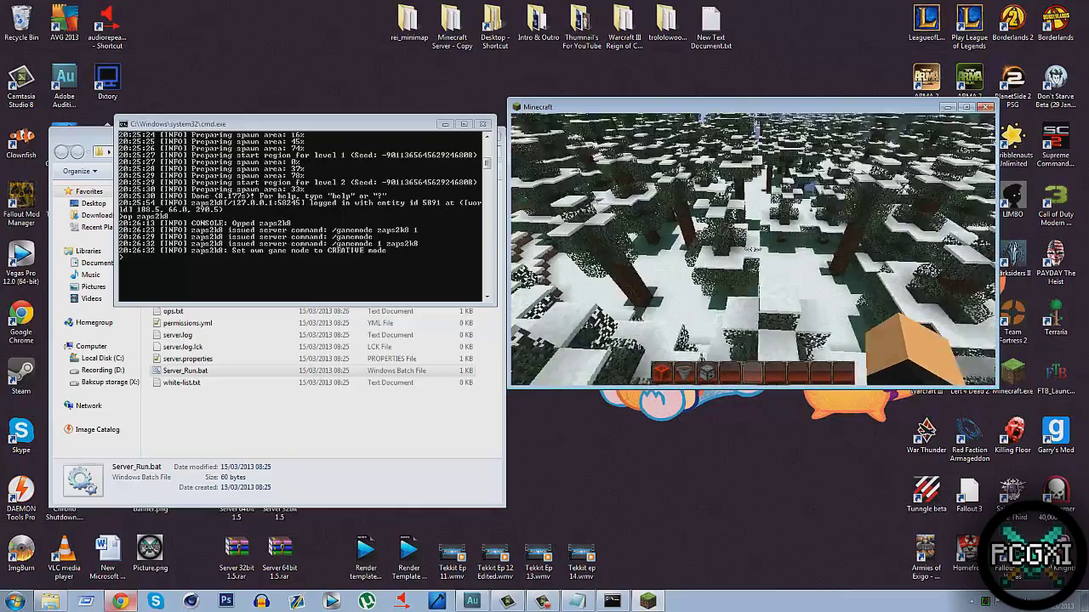
key("w")
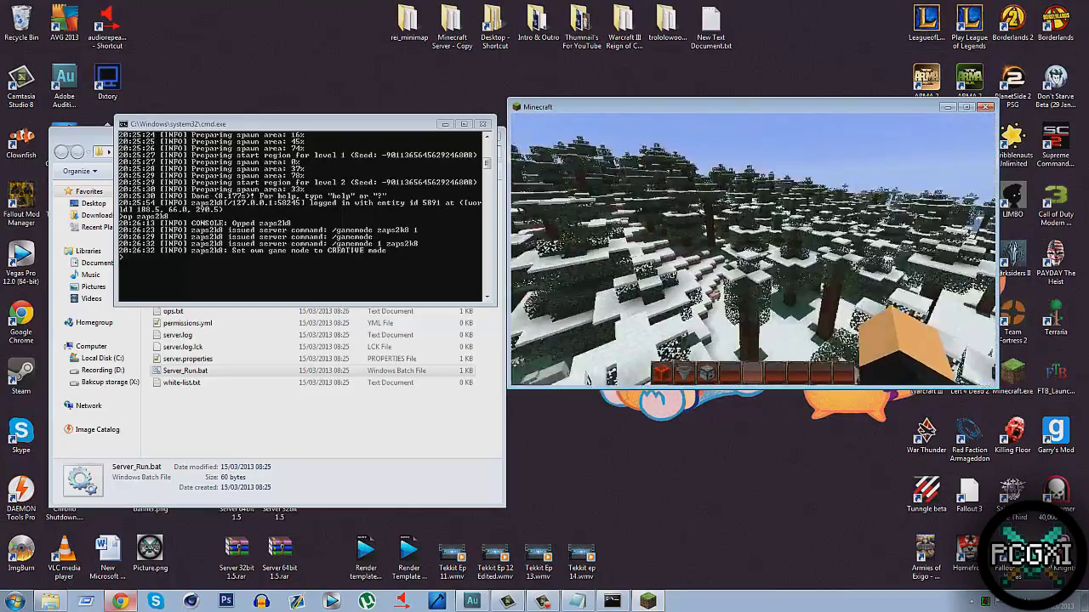
key("Escape")
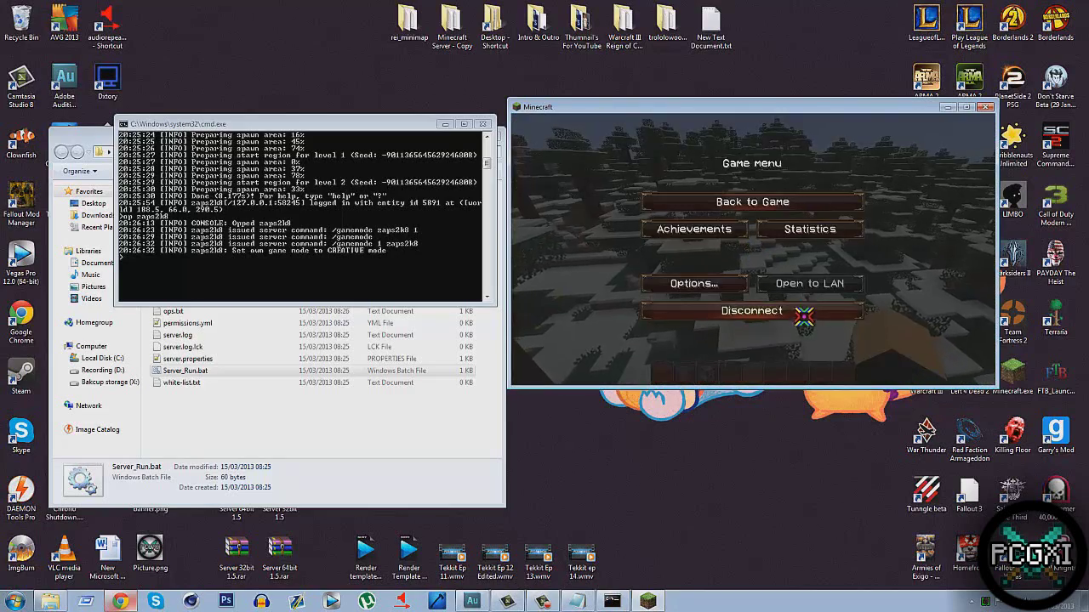
- Disconnect from the server and close Minecraft, the server console and the server folder window
left_click(735, 315)
key("alt+F4")
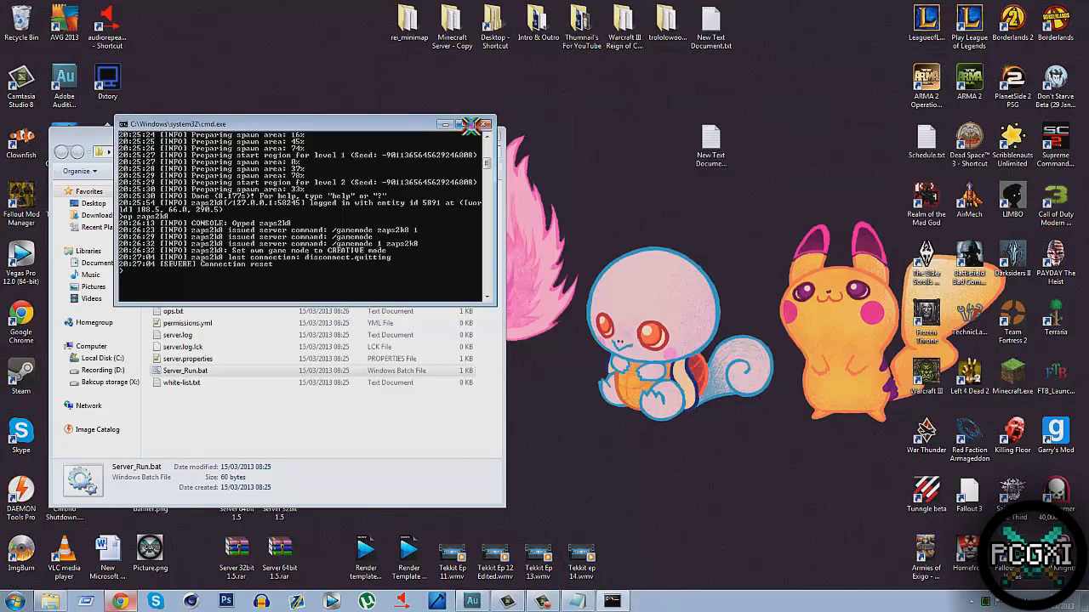
left_click(483, 125)
left_click(489, 130)
- Move the 32bit and 64bit server archives higher up the desktop
left_click(237, 553)
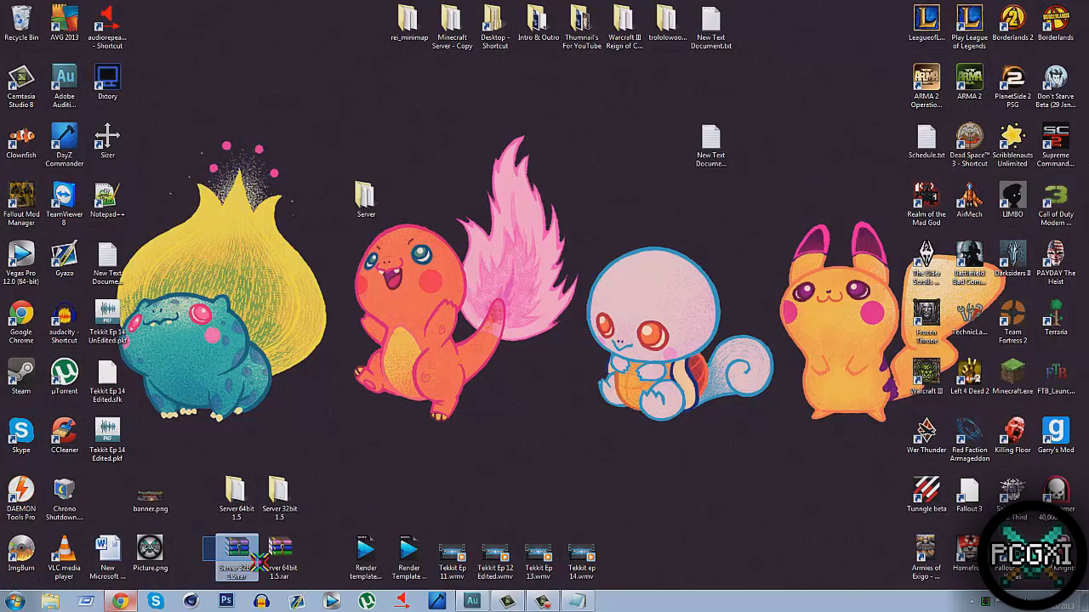
left_click(280, 553, "shift")
left_click_drag(280, 553, 452, 260)
- Delete both old extracted server folders to the Recycle Bin, keeping only the .rar archives
left_click_drag(209, 475, 306, 485)
key("Delete")
key("Return")
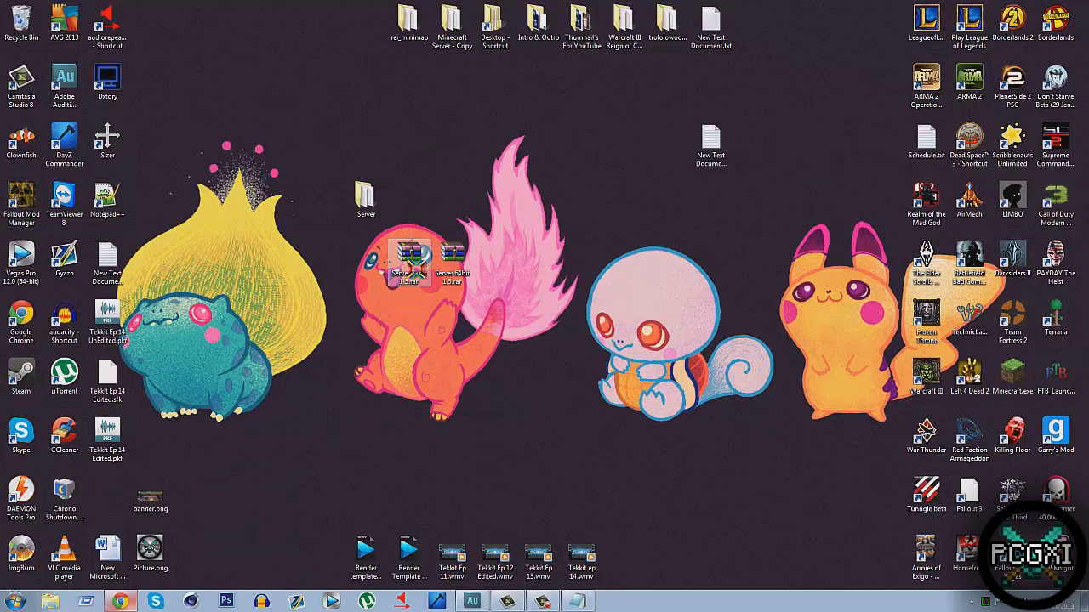
left_click_drag(388, 224, 433, 145)
left_click(346, 109)
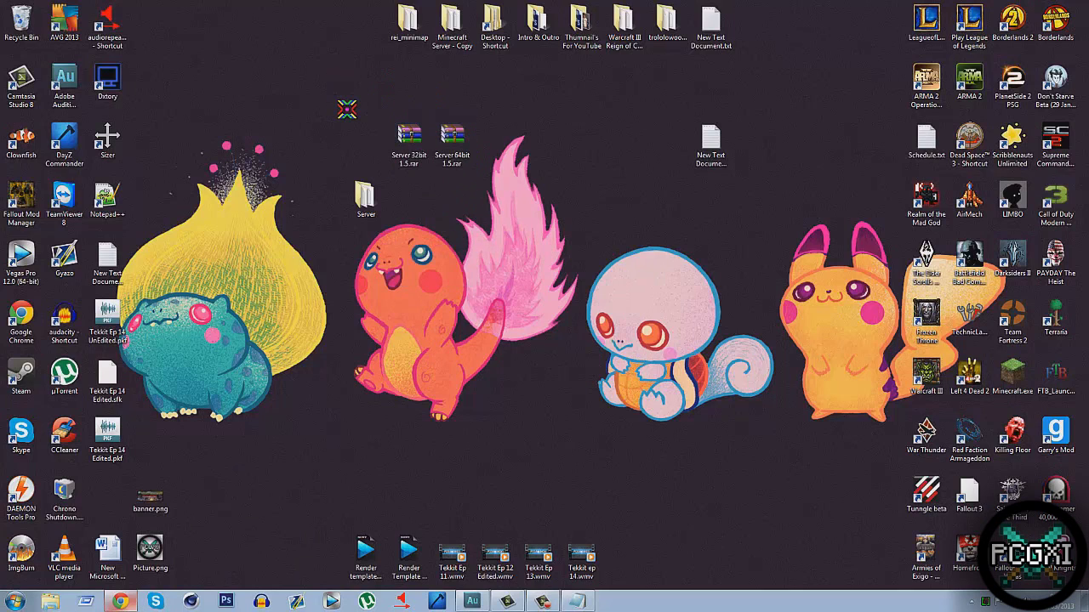
- Search Google for 'winrar' from Chrome's address bar
left_click(120, 602)
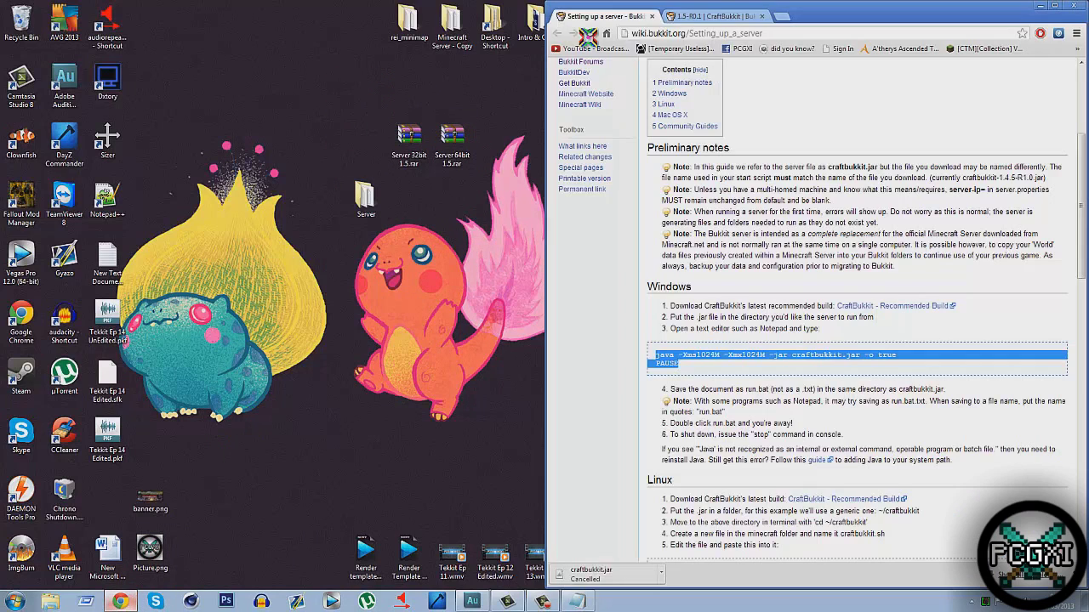
left_click(672, 33)
type("winrar")
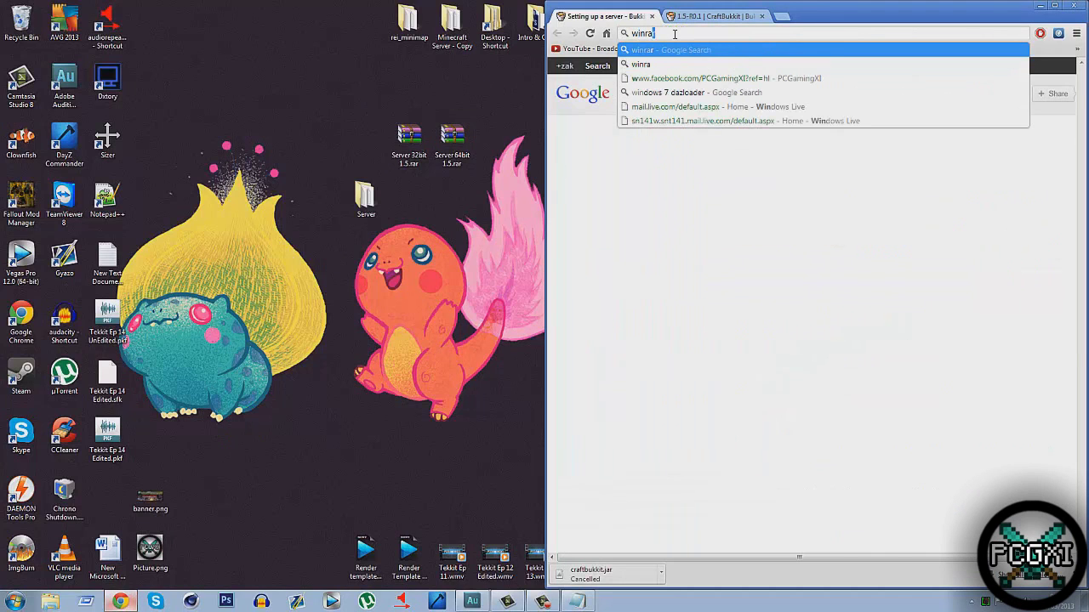
key("Return")
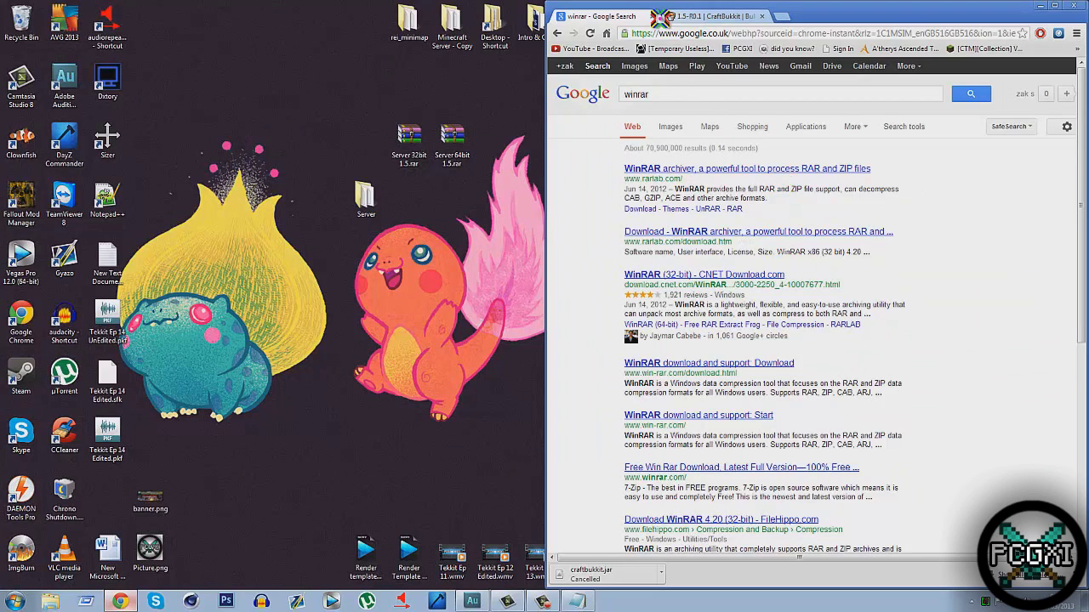
- Close Chrome, extract Server 32bit 1.5.rar to a Server 32bit 1.5 folder, and place it below the archives
left_click(1040, 7)
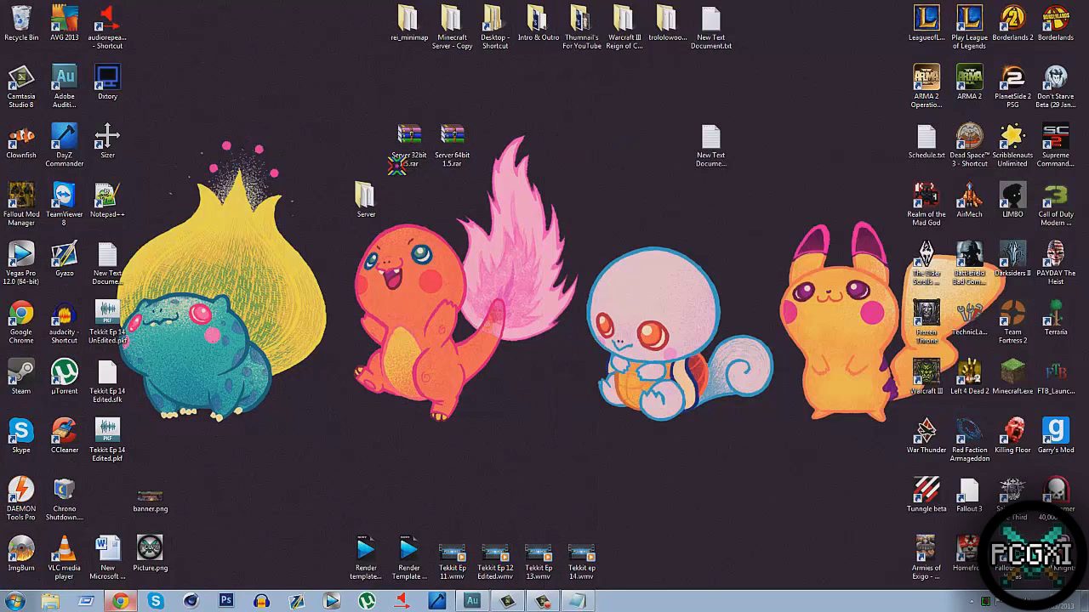
left_click_drag(338, 104, 566, 170)
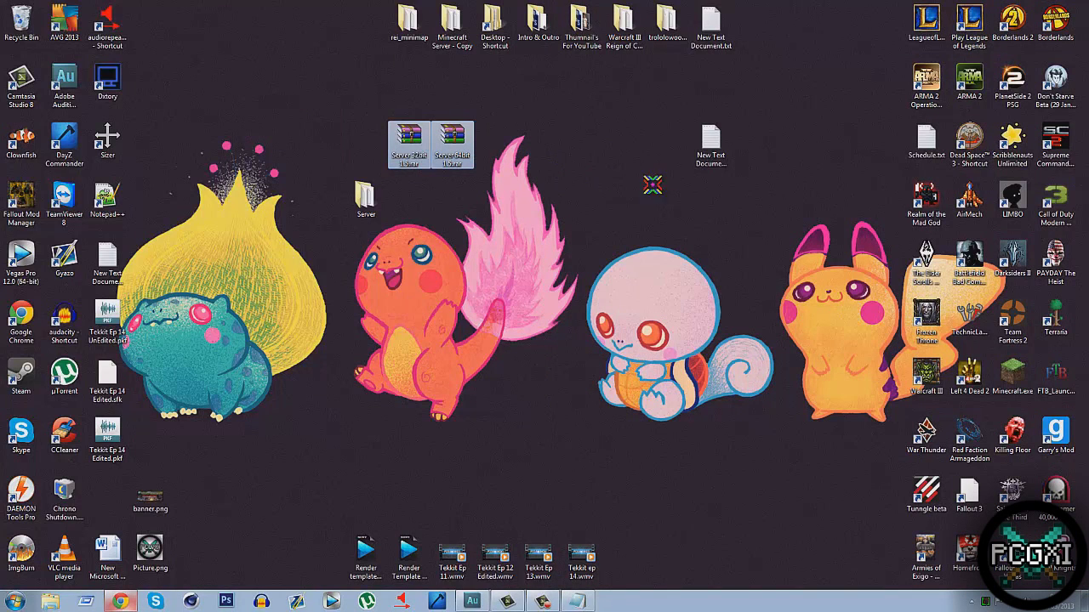
left_click_drag(372, 195, 300, 105)
right_click(413, 143)
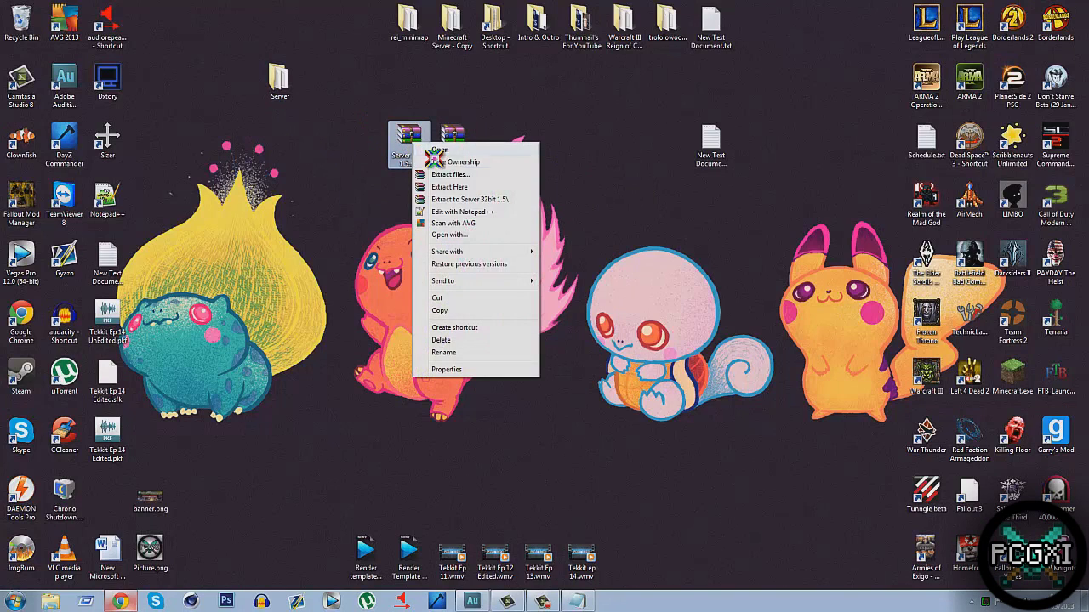
left_click(502, 200)
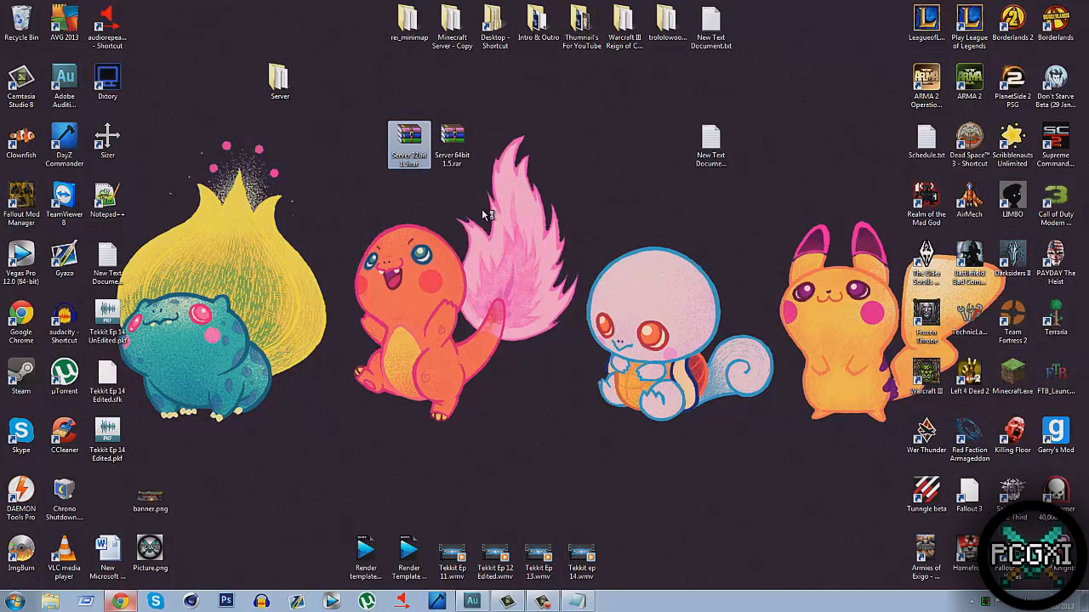
left_click_drag(106, 492, 405, 192)
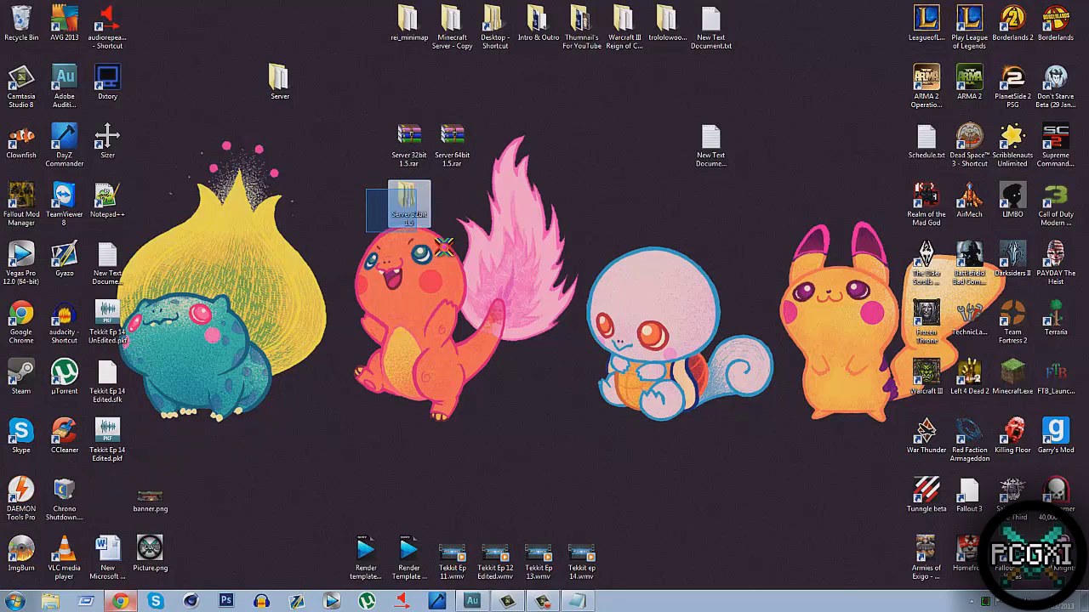
- Browse into the extracted Server 32bit 1.5 folders to check the run .bat files
double_click(419, 212)
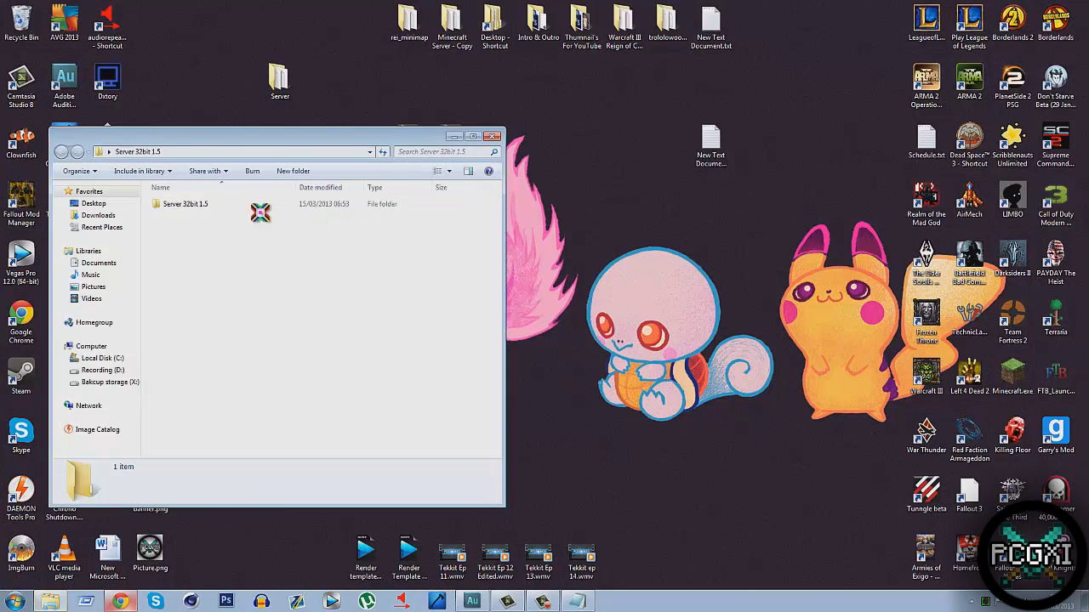
double_click(207, 202)
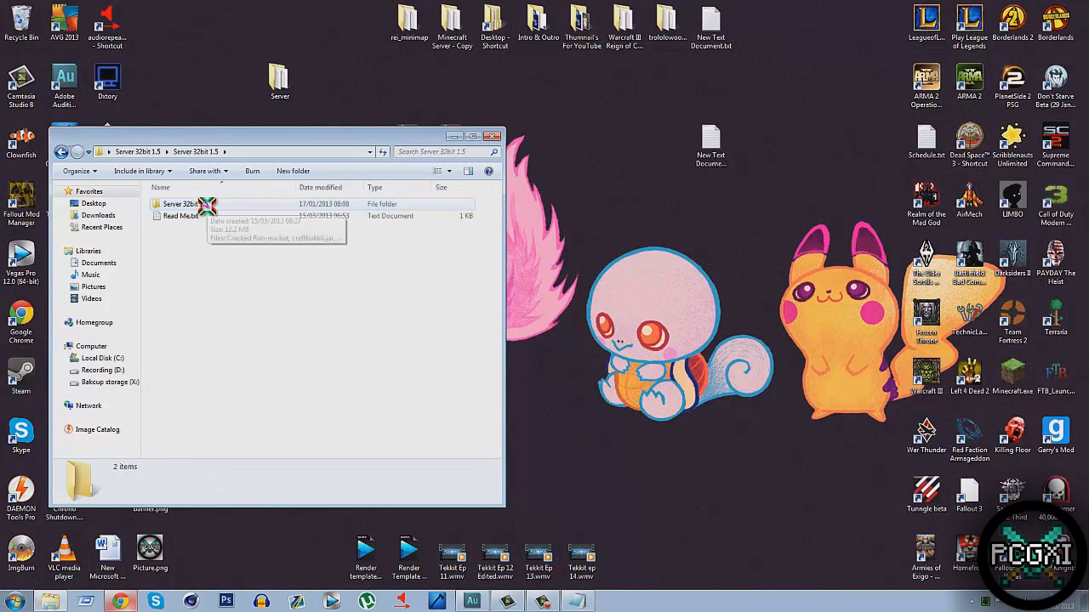
left_click(207, 205)
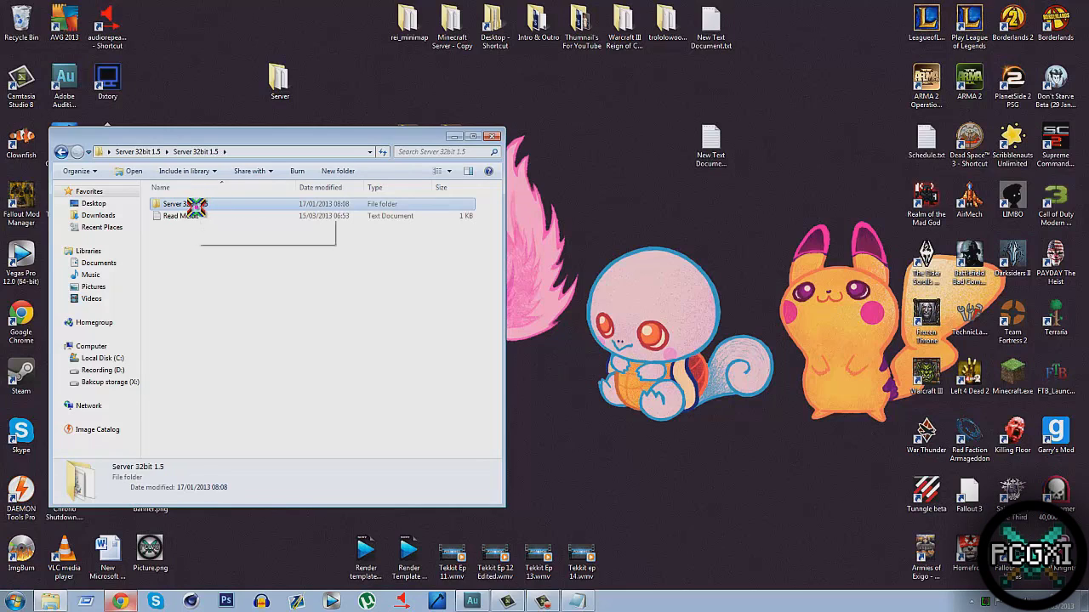
double_click(212, 205)
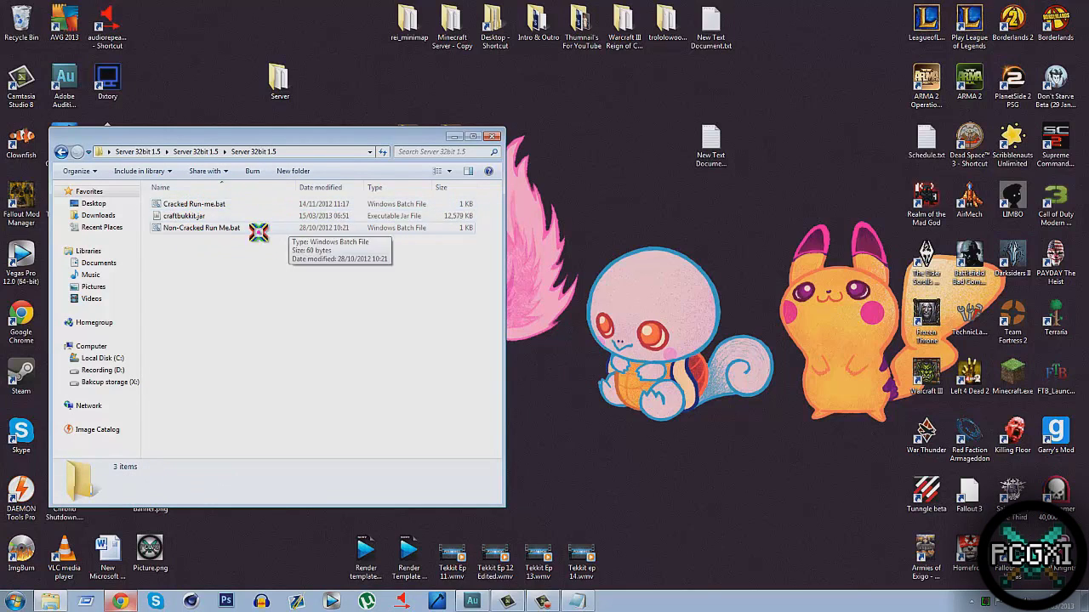
left_click(59, 151)
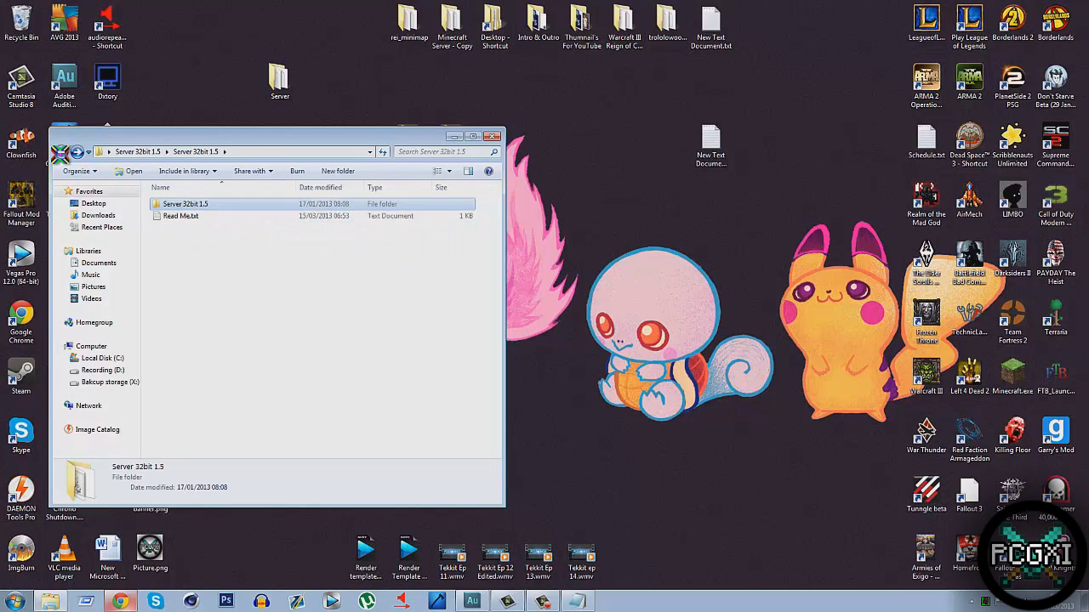
- Read through Read Me.txt, then close Notepad and the server folder window
double_click(180, 216)
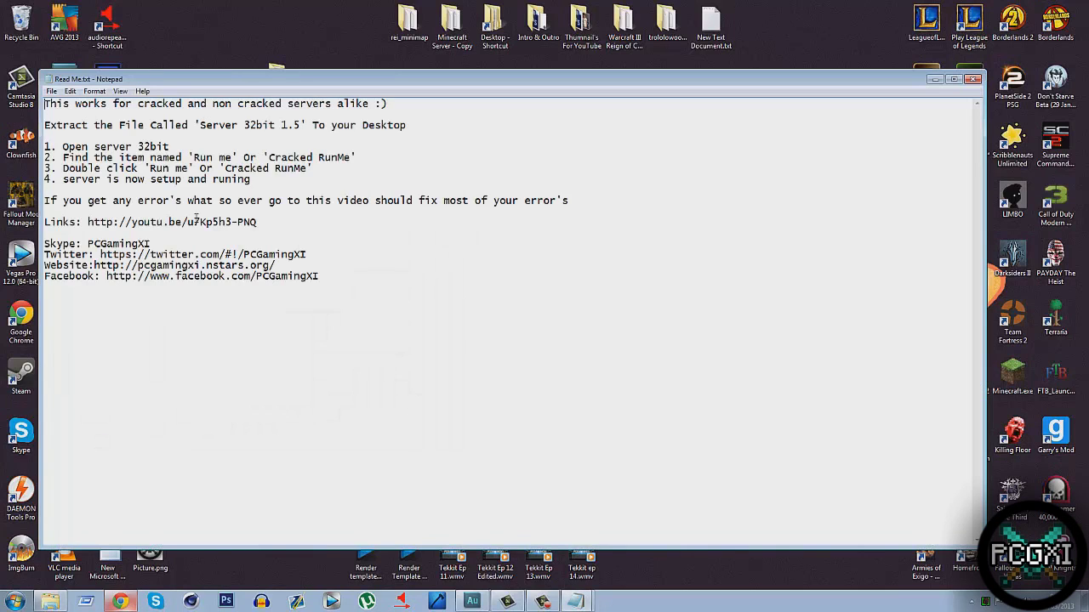
key("ctrl+a")
left_click(693, 249)
left_click(972, 82)
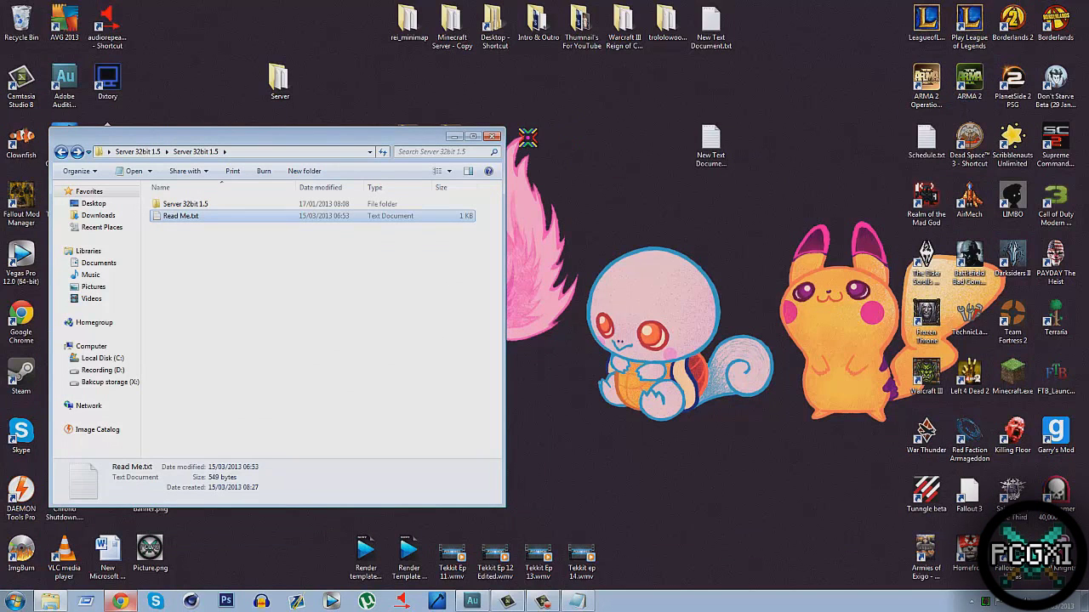
left_click(498, 136)
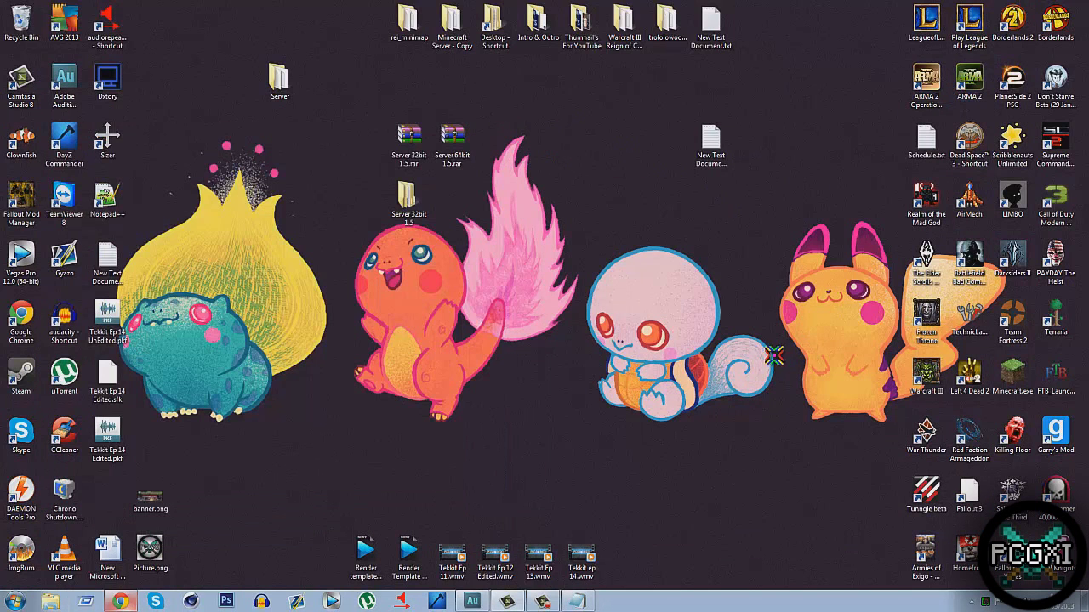